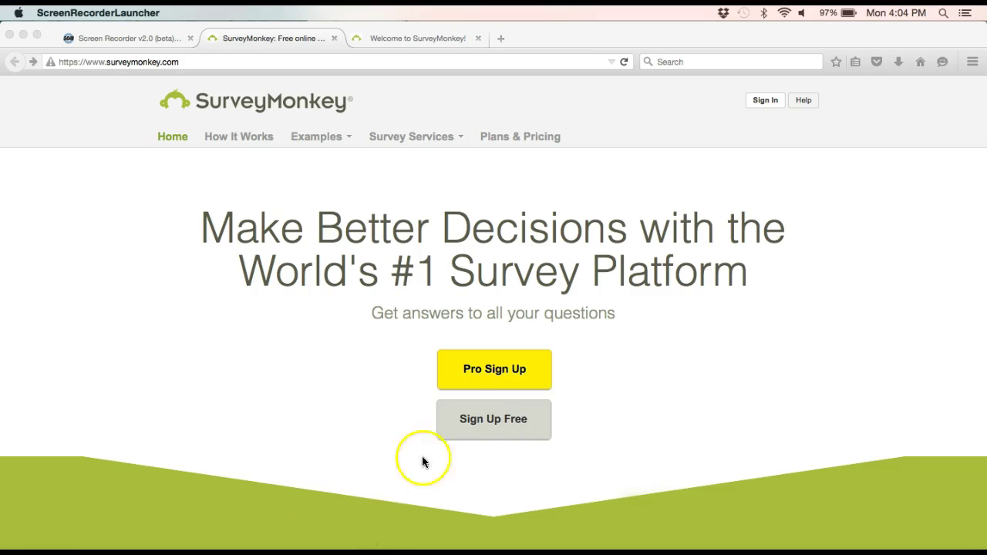
Step: Switch to the signed-in account's list of surveys and start creating a new survey
left_click(264, 413)
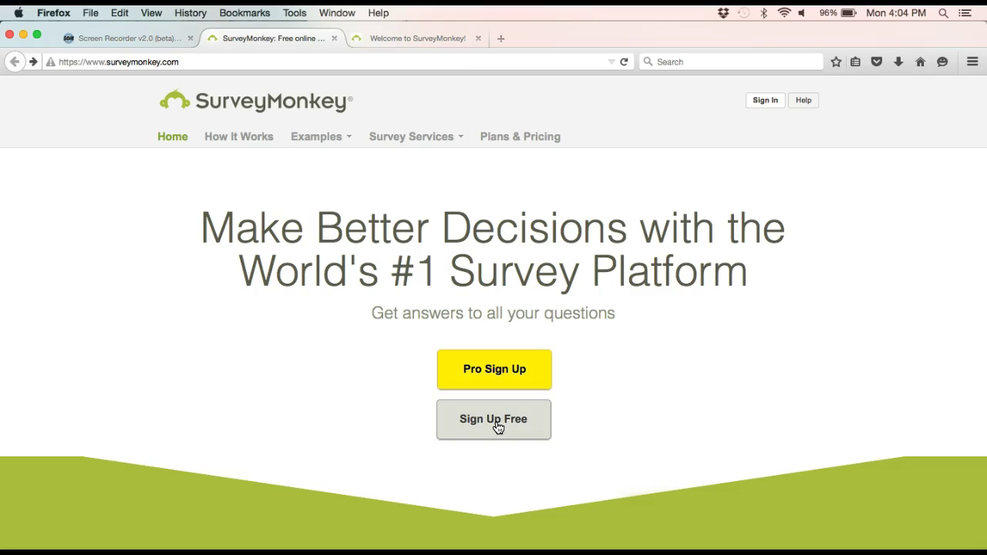
left_click(412, 35)
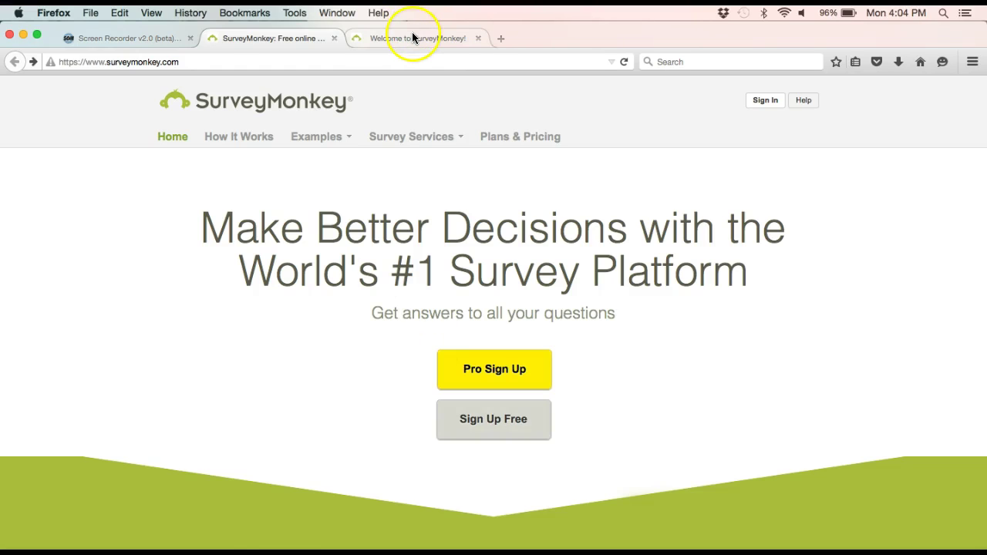
scroll(93, 304, "down", 4)
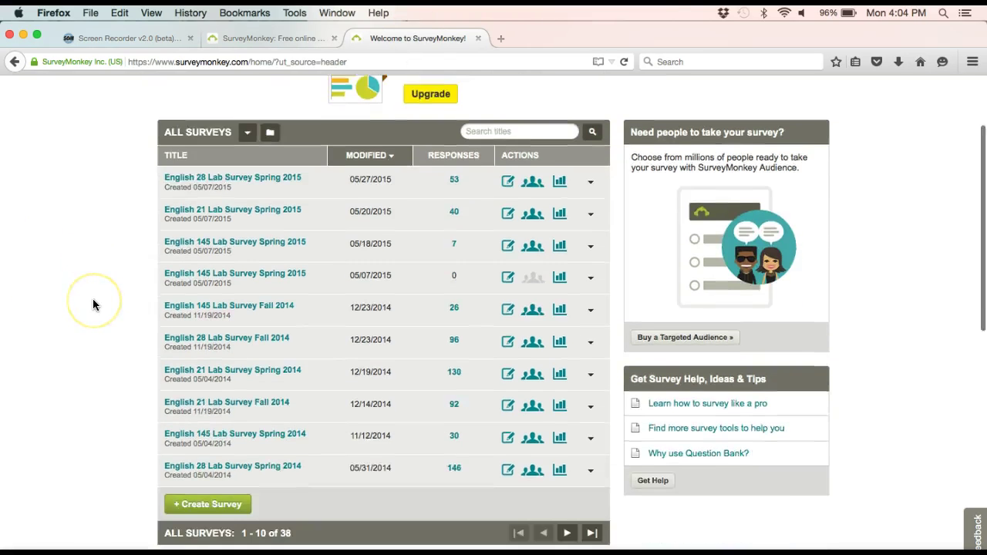
scroll(93, 305, "up", 3)
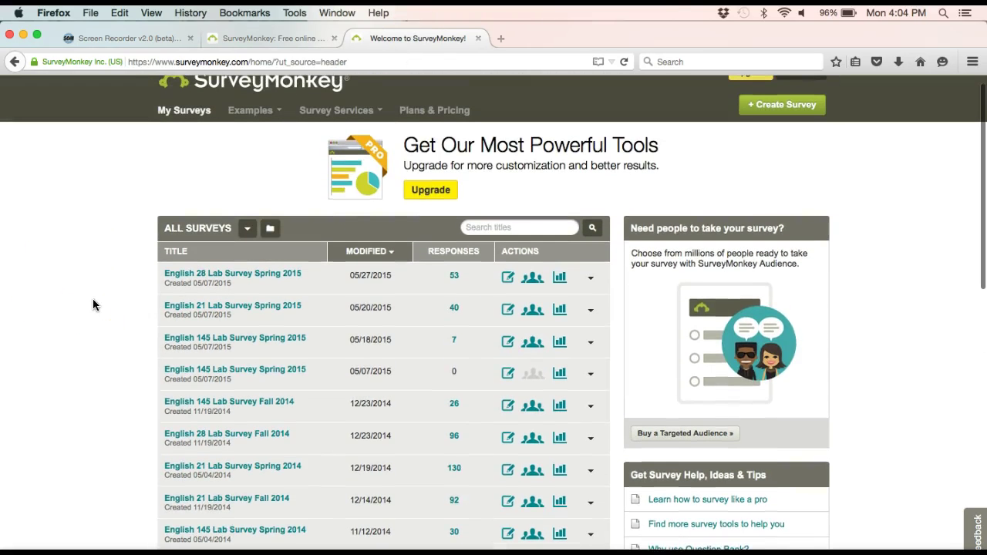
scroll(92, 304, "down", 2)
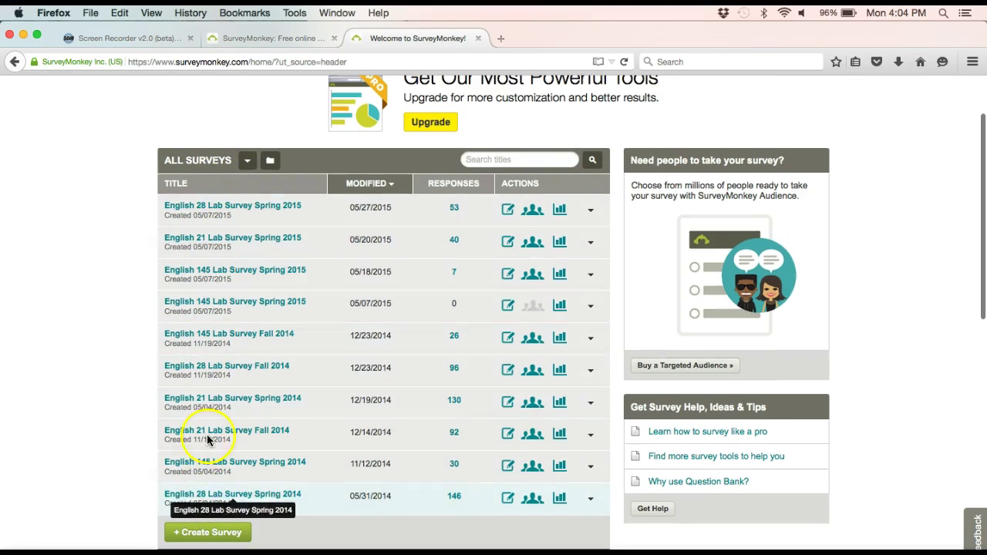
scroll(90, 389, "up", 2)
scroll(89, 392, "down", 4)
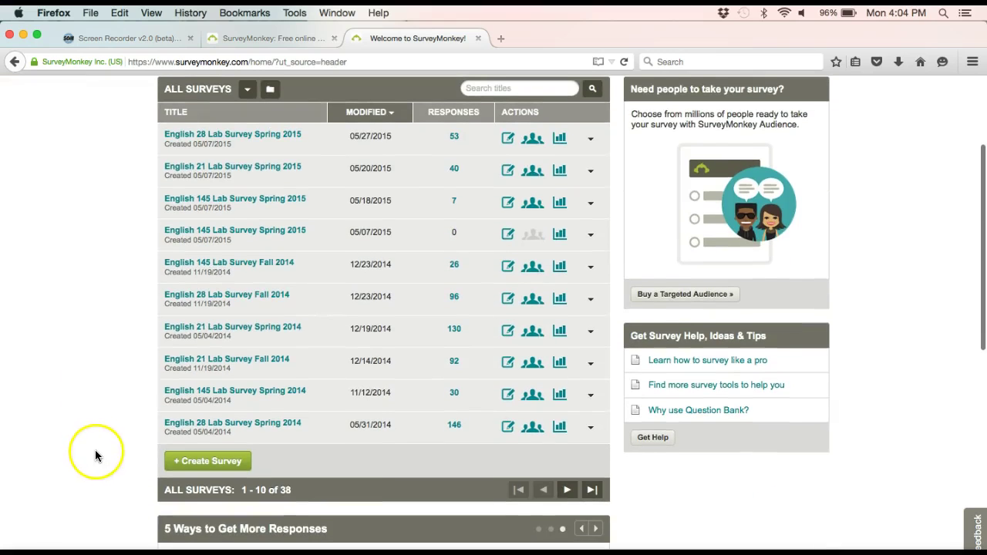
left_click(197, 461)
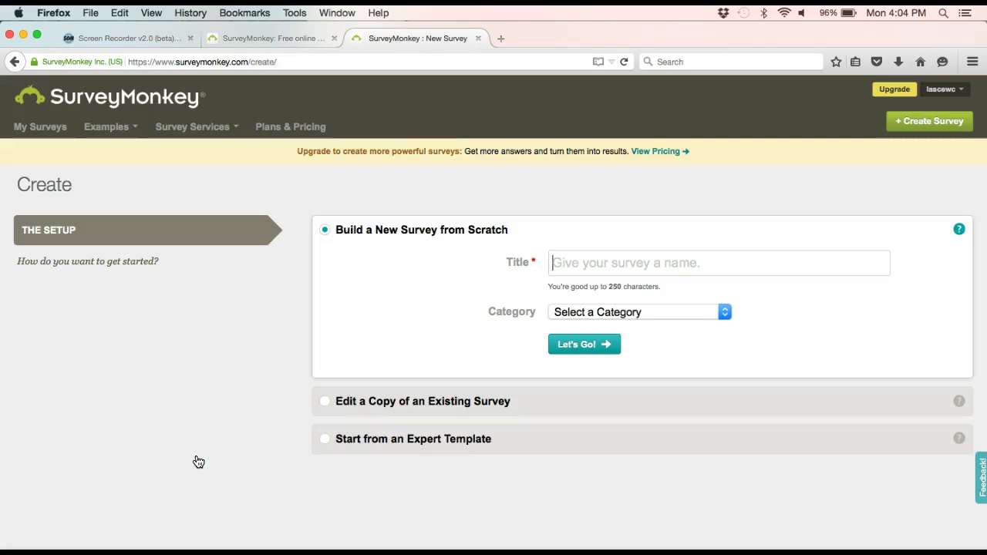
Step: Build a new survey from scratch with the title "Project 2" and the category Education
left_click(367, 408)
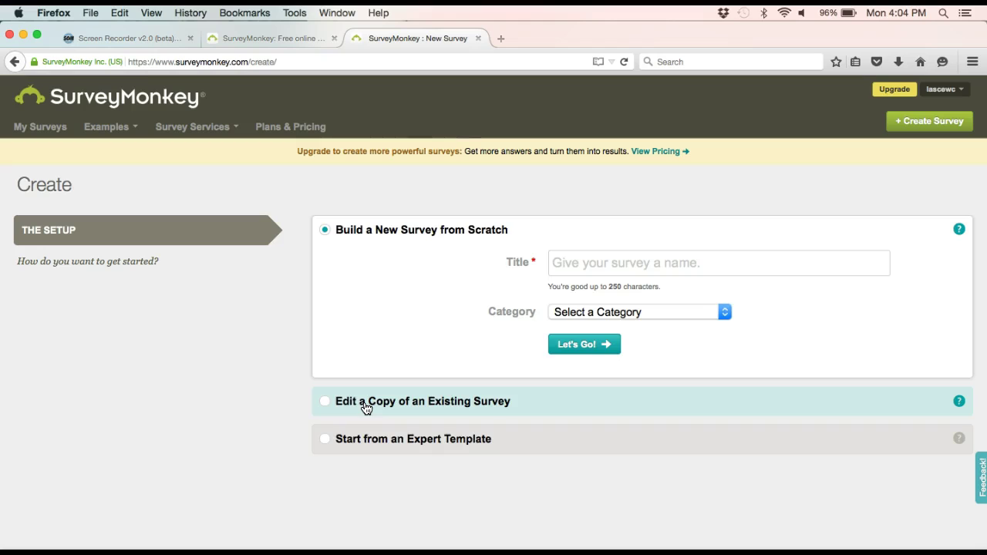
left_click(361, 450)
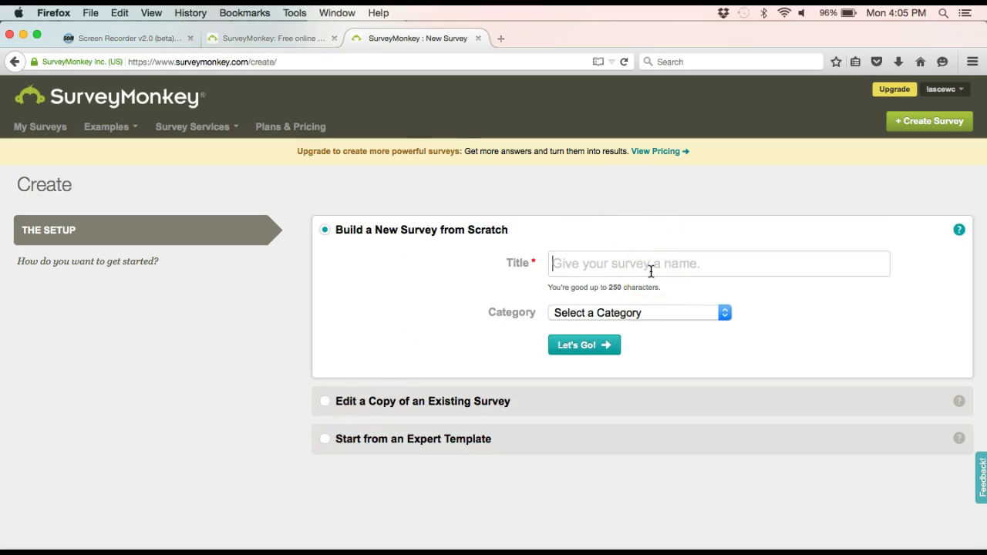
type("P")
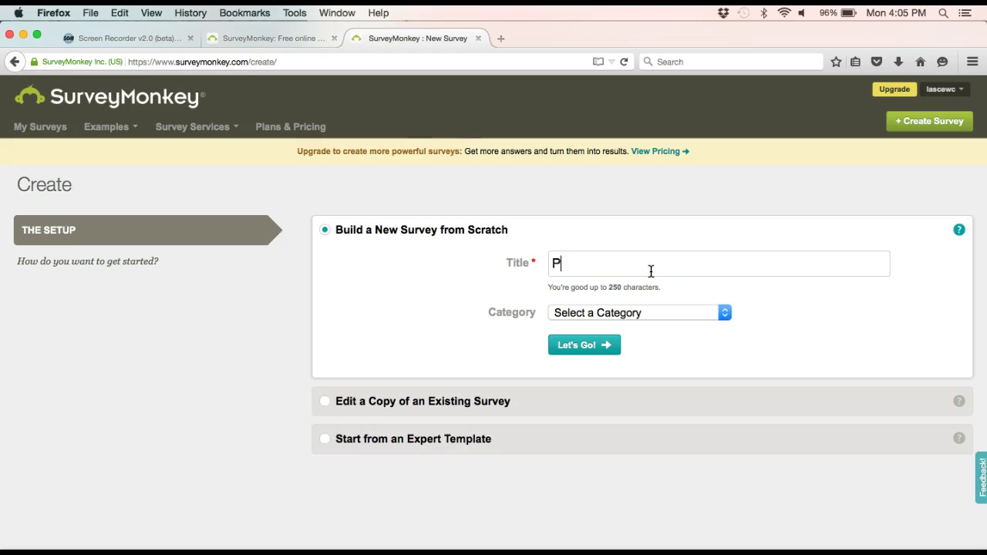
type("roject 2")
left_click(660, 311)
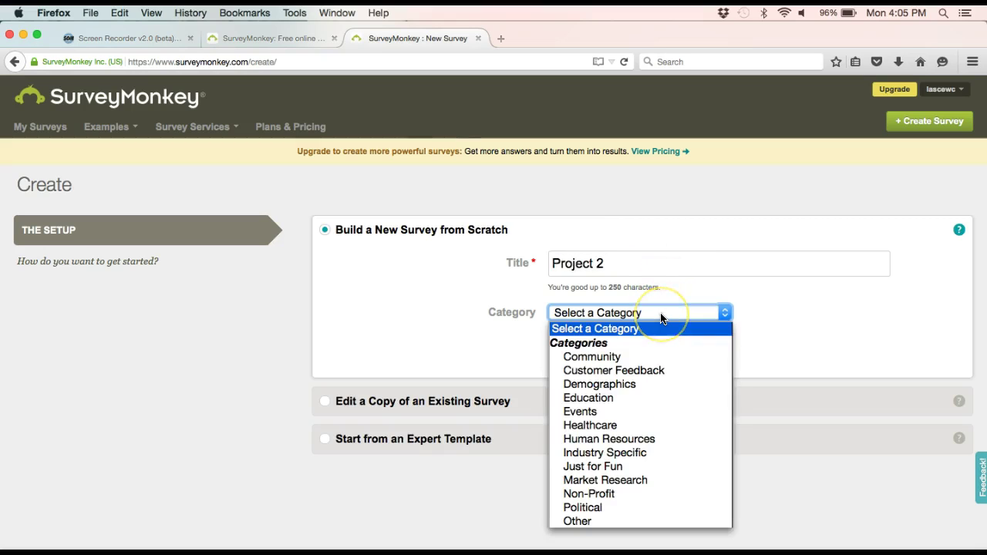
left_click(593, 398)
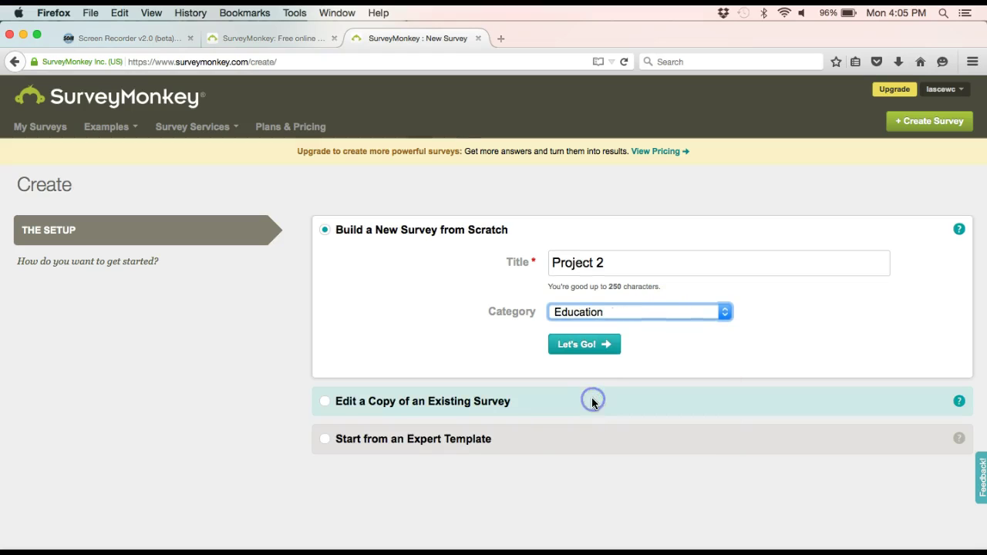
left_click(584, 346)
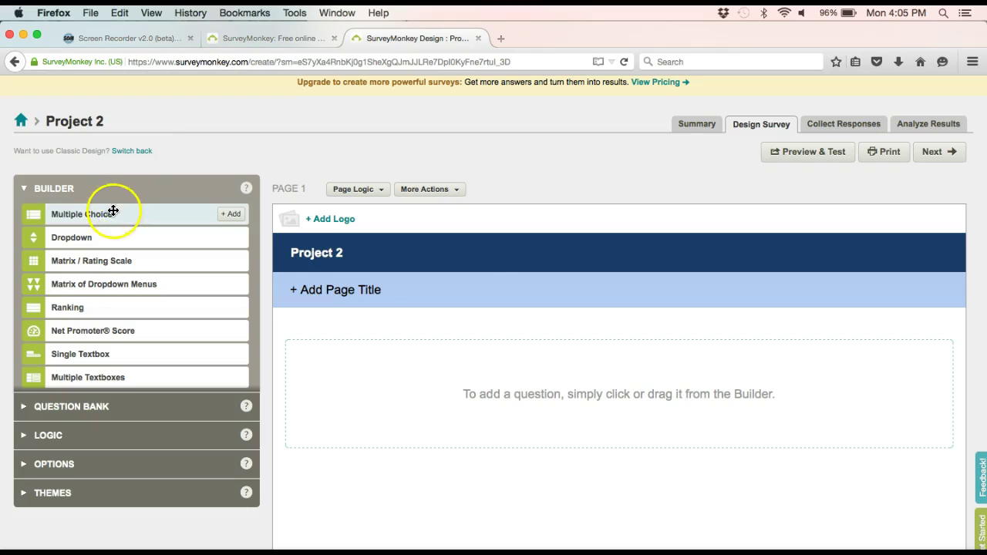
Step: Examine the previews of the available question types, including Multiple Choice, Dropdown, Ranking, Single Textbox and Multiple Textboxes
mouse_move(114, 215)
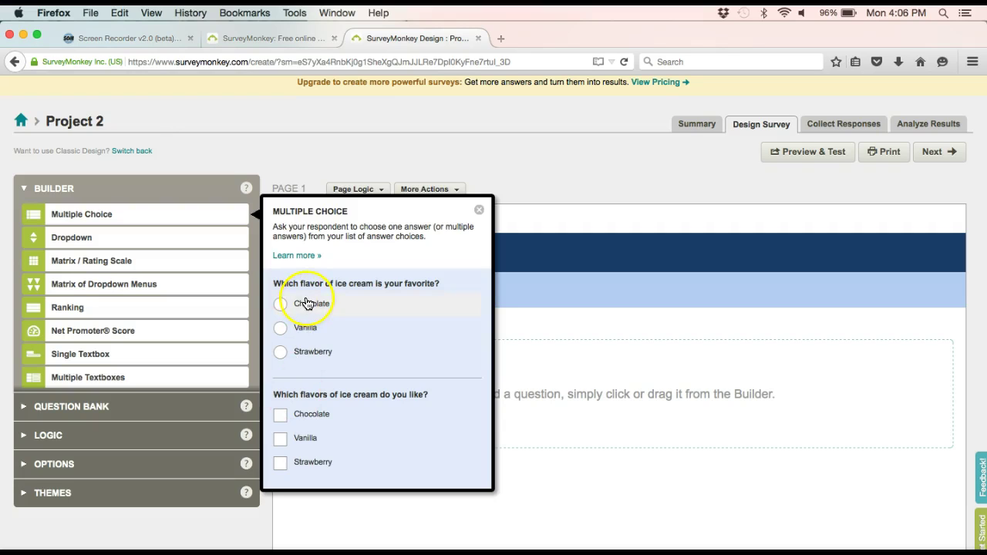
mouse_move(183, 236)
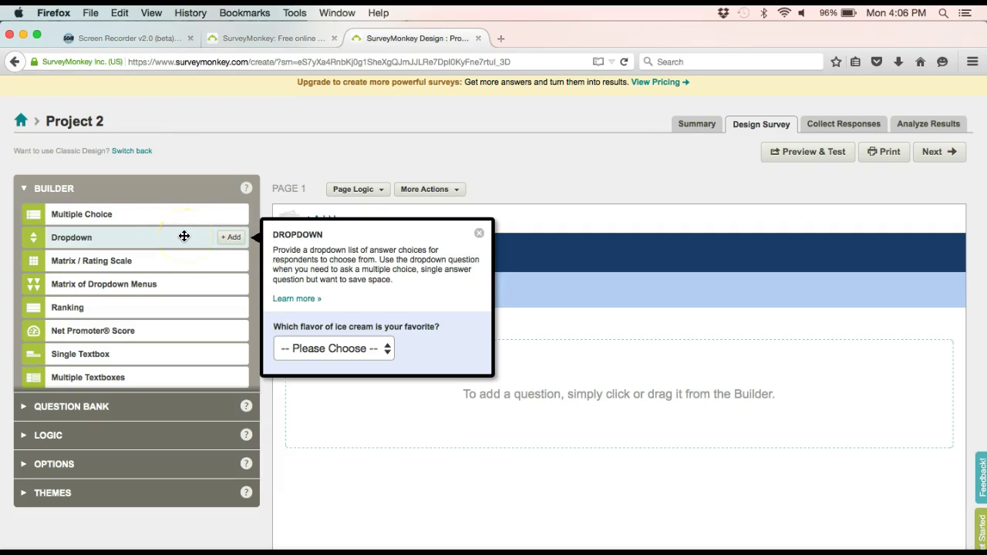
left_click(293, 351)
left_click(295, 348)
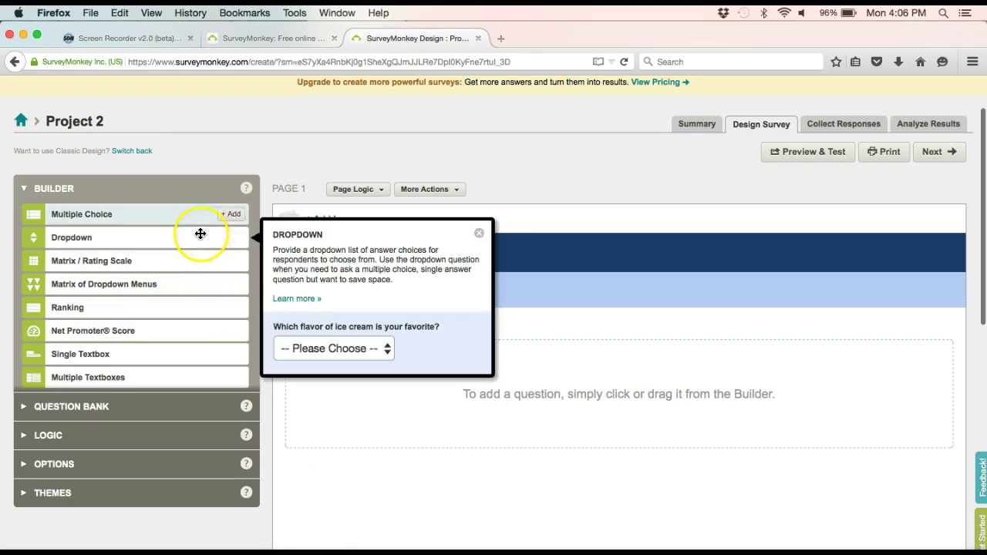
mouse_move(188, 297)
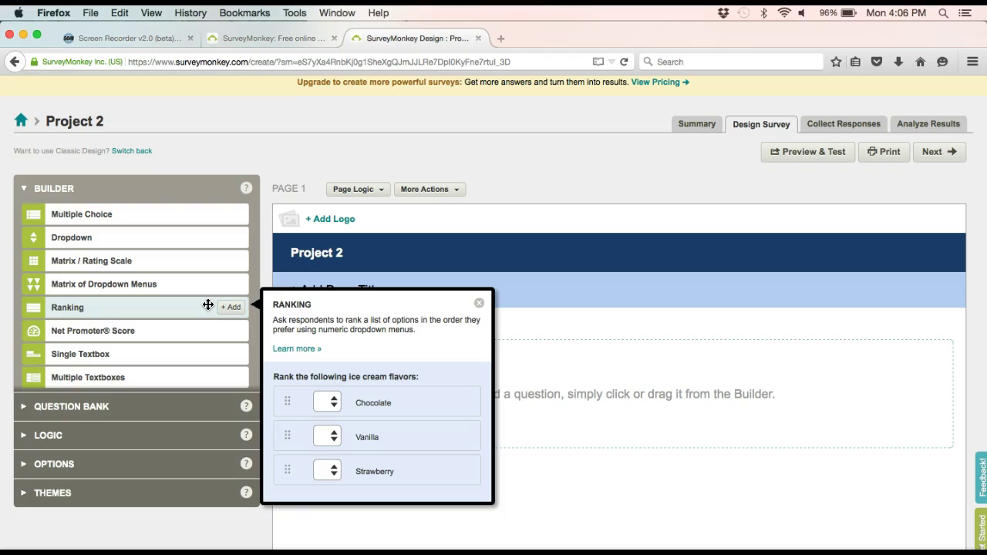
mouse_move(204, 354)
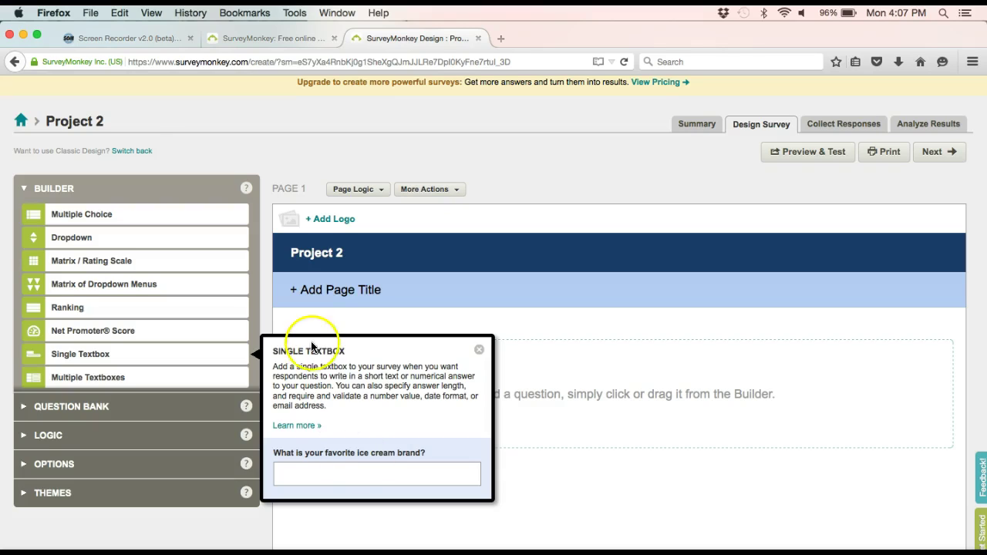
scroll(201, 314, "down", 2)
scroll(199, 313, "down", 4)
scroll(198, 312, "up", 5)
mouse_move(199, 310)
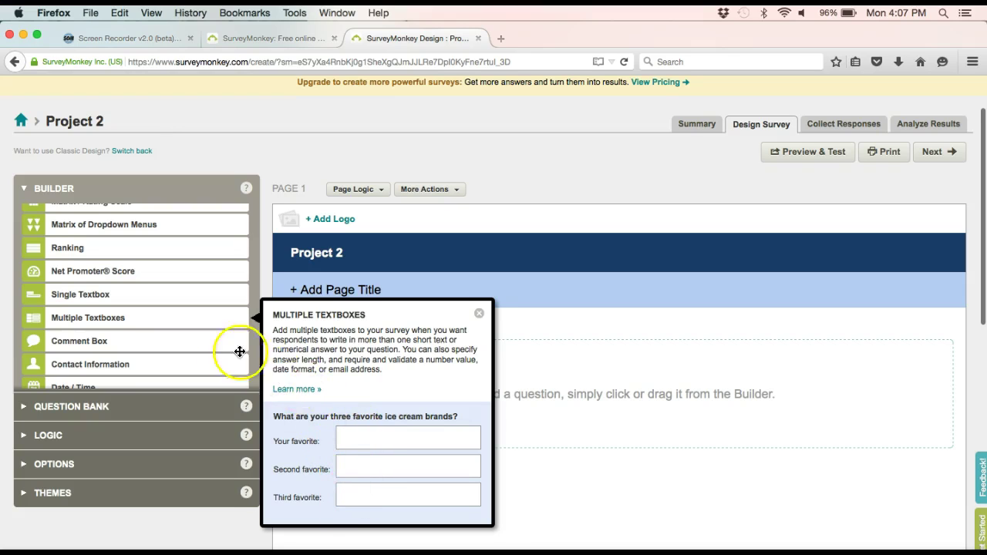
scroll(222, 346, "up", 2)
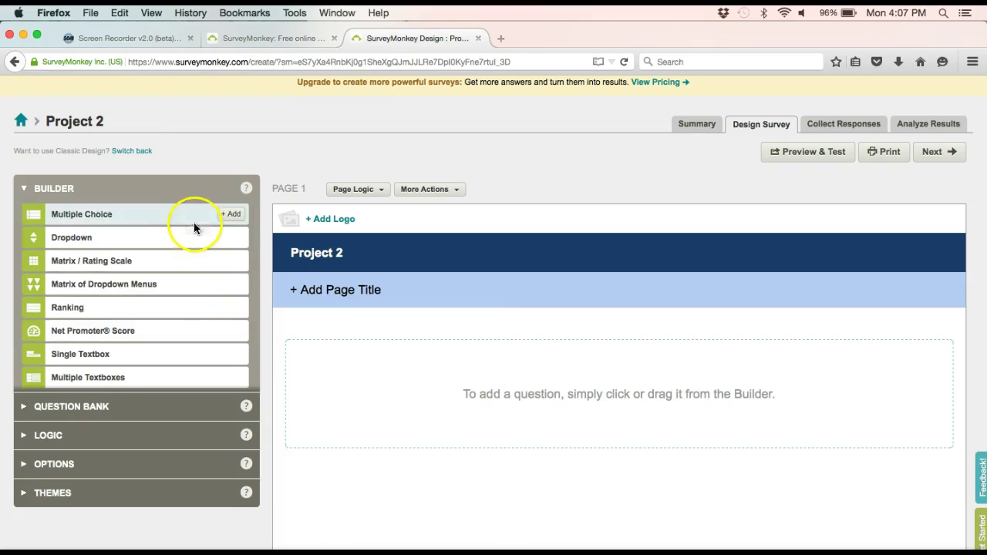
mouse_move(194, 215)
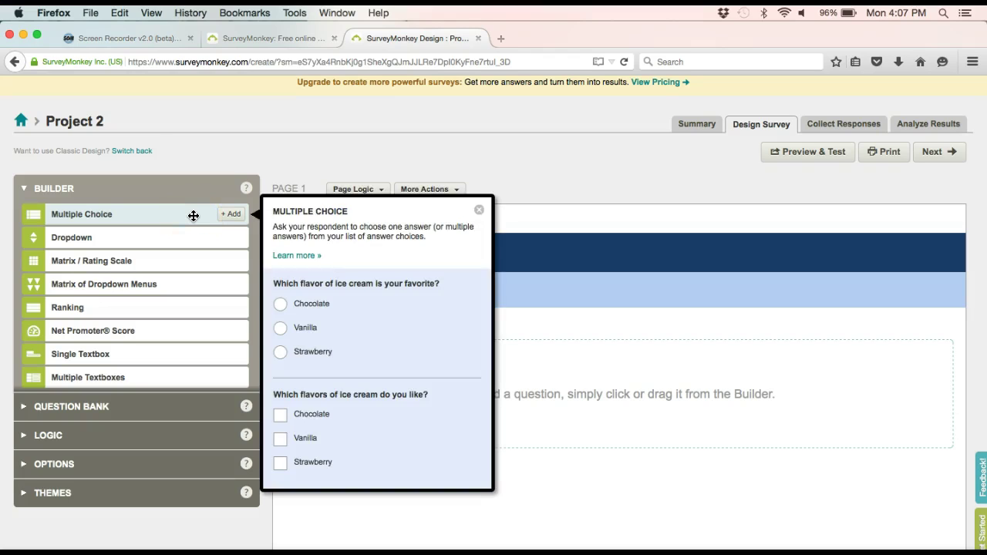
mouse_move(190, 236)
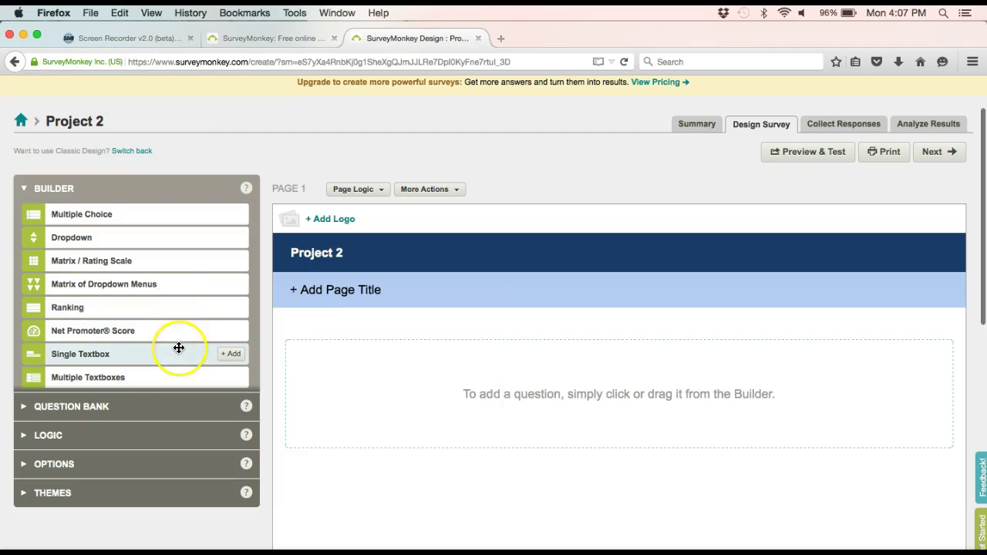
mouse_move(178, 354)
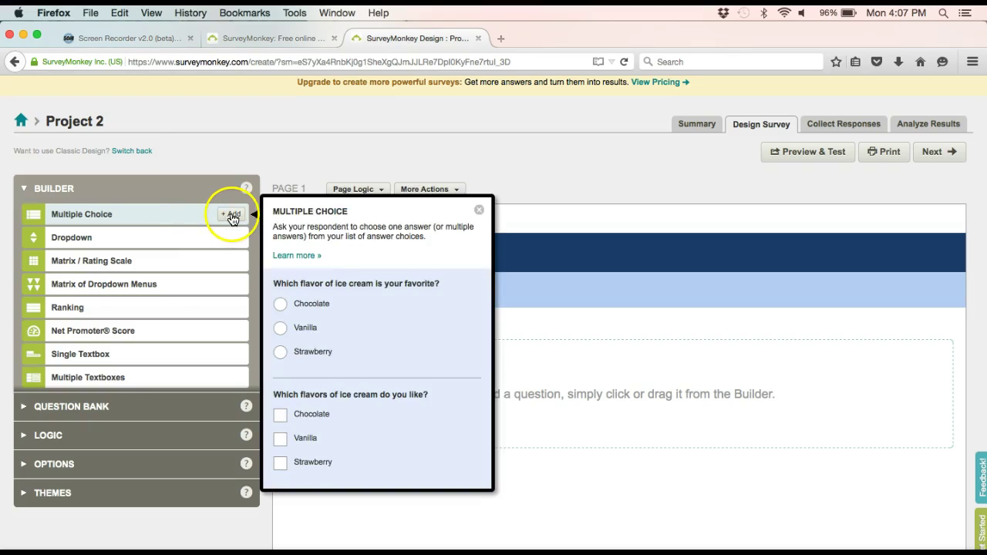
Step: Add a Multiple Choice question to page 1 with the question text "What is your favorite color?"
left_click(232, 215)
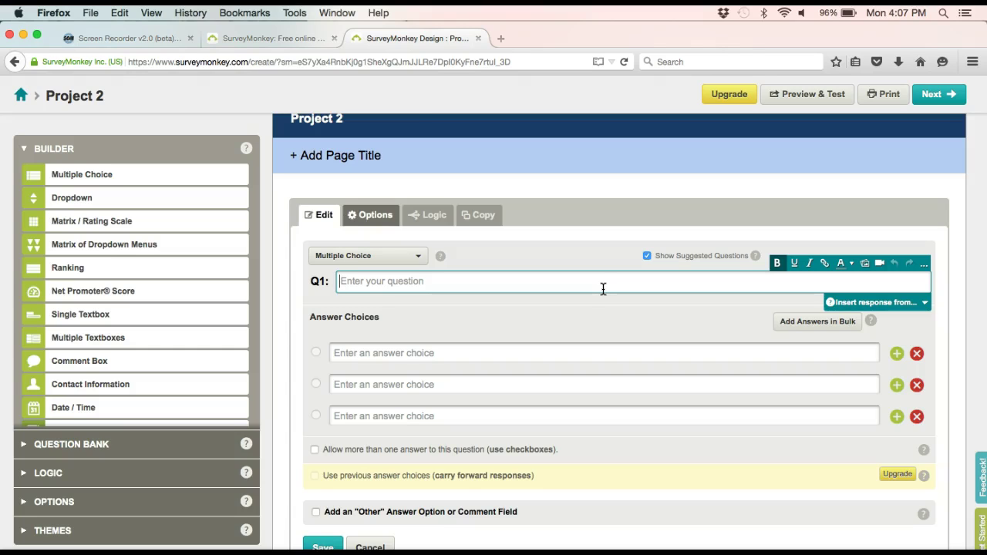
type("Wha")
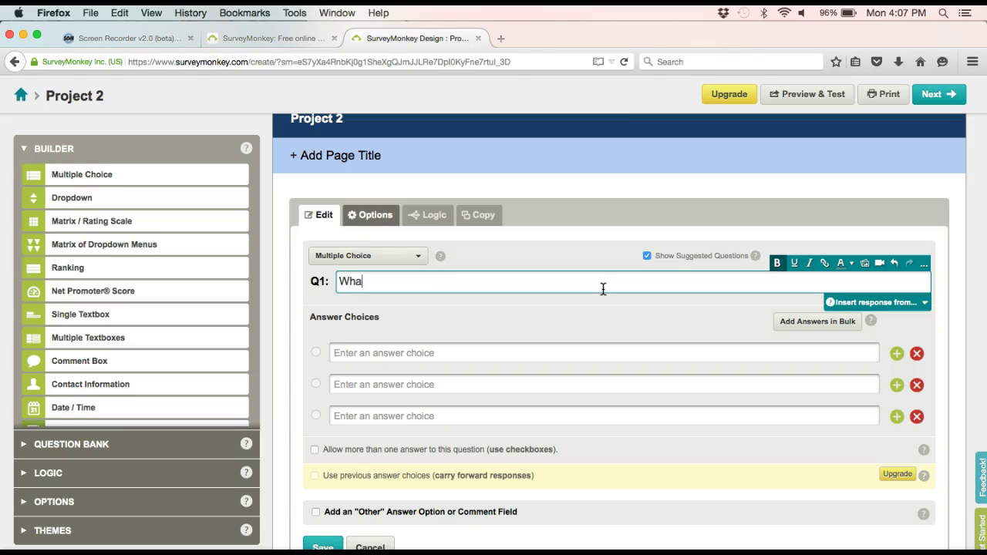
type("t is your favorite colo")
type("r")
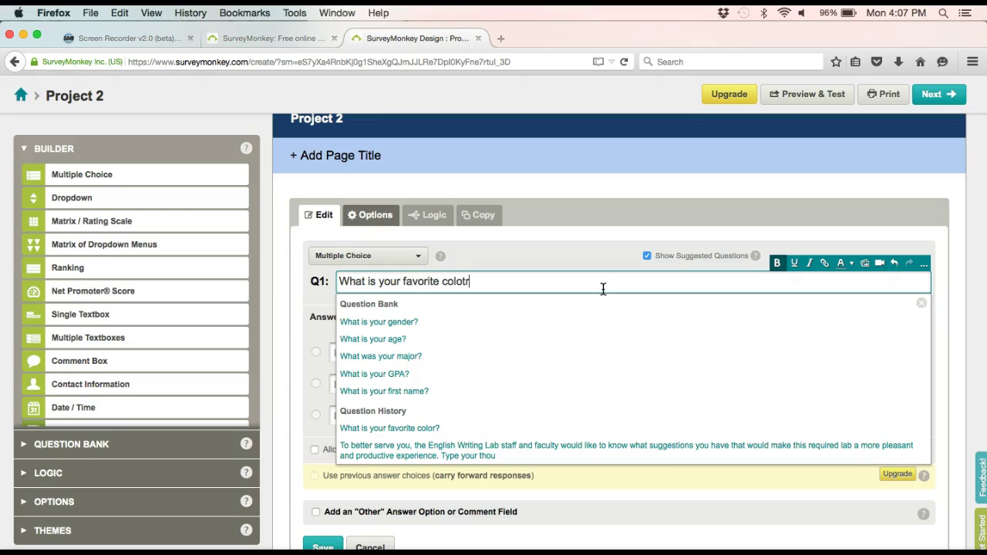
type("?")
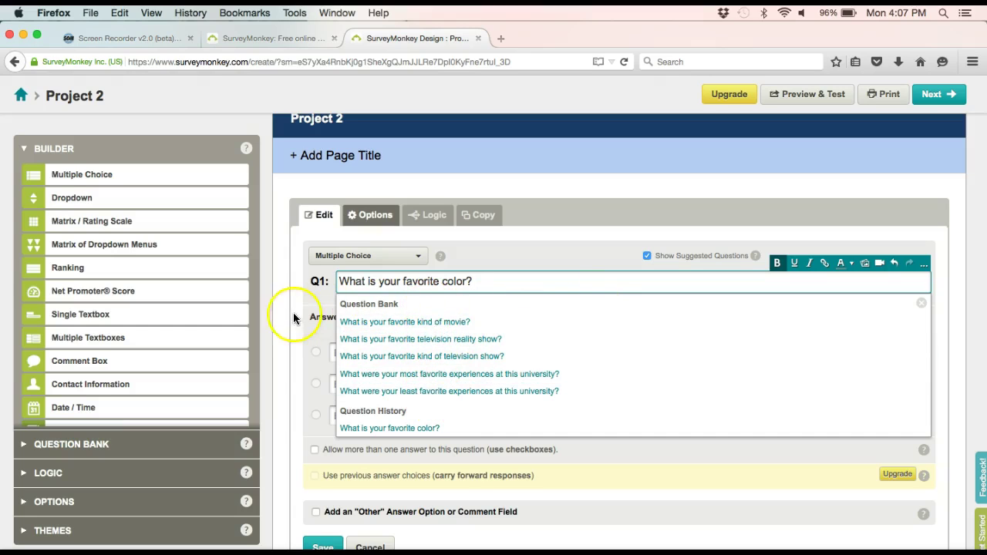
left_click(315, 299)
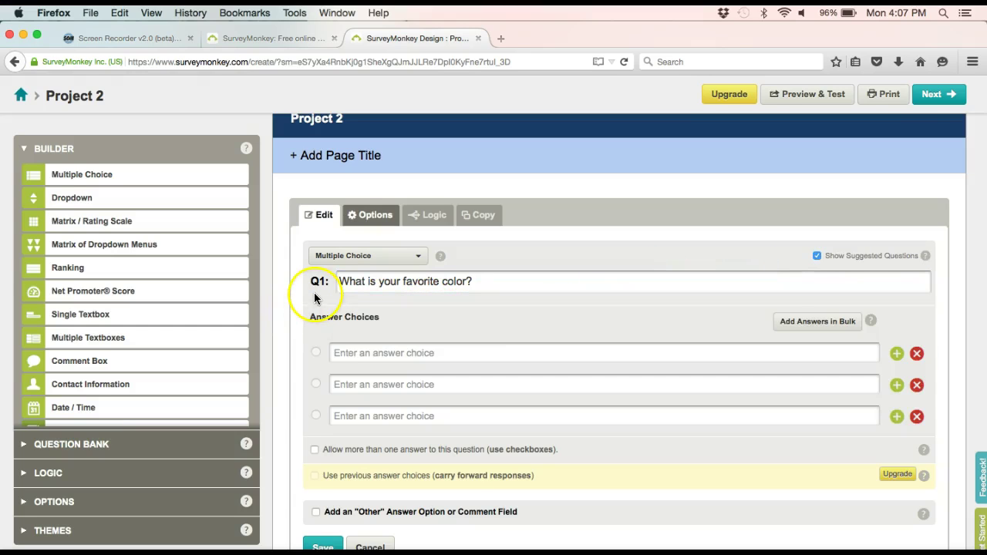
Step: Enter the answer choices Green, Red and Blue for Q1, and add a fourth choice, Yellow
left_click(337, 353)
type("Green")
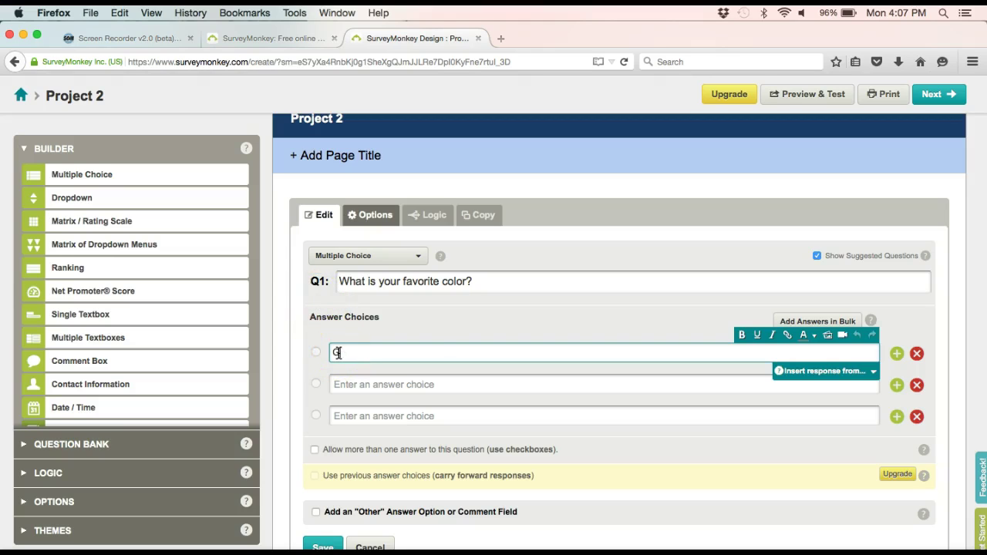
left_click(343, 384)
type("Red")
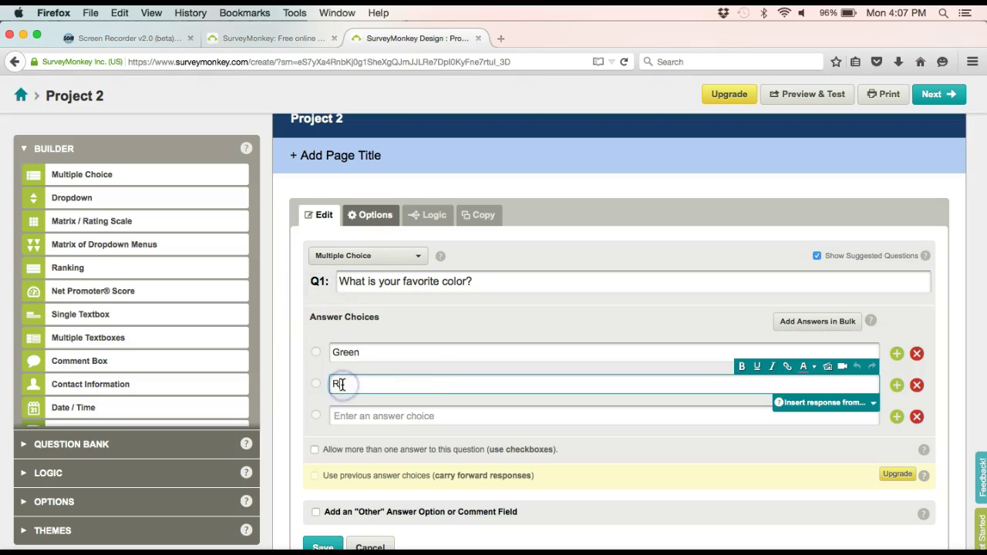
left_click(346, 411)
type("Blue")
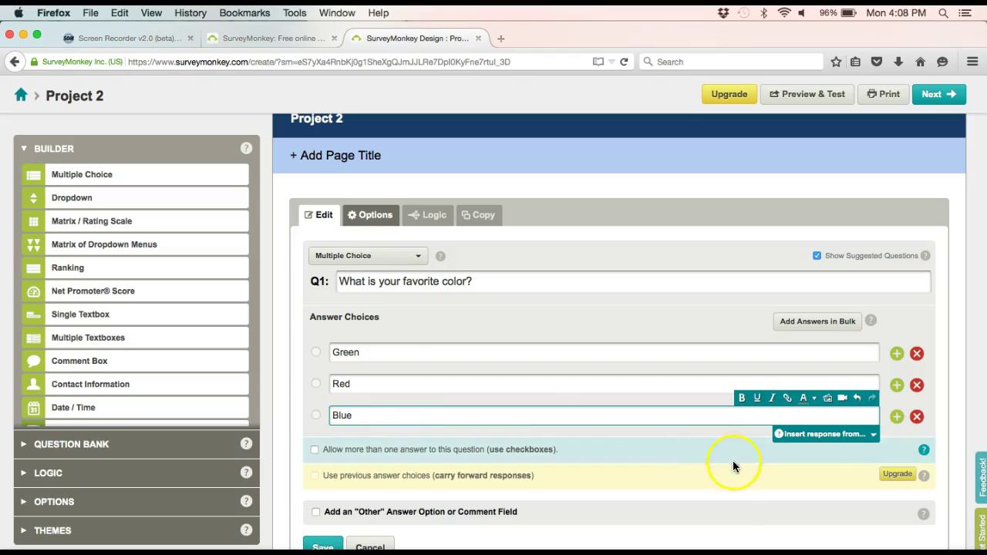
left_click(897, 416)
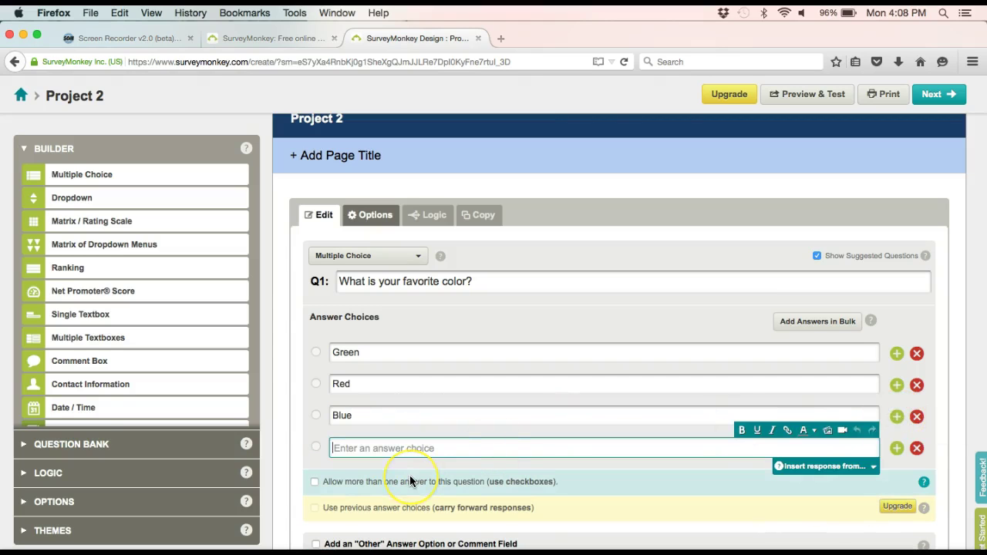
type("Yel")
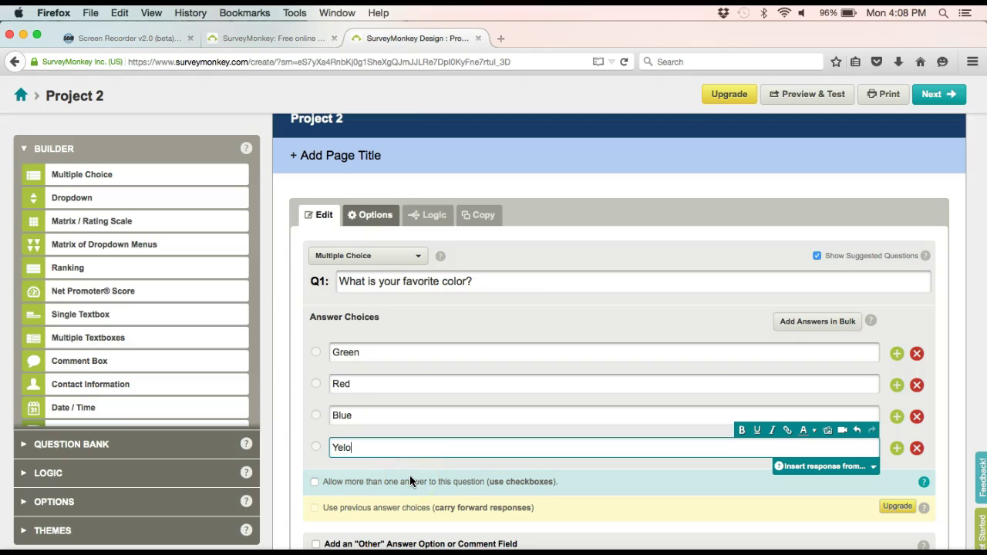
type("low")
Step: Enable the "Other" answer option or comment field for the favorite color question
scroll(362, 500, "down", 2)
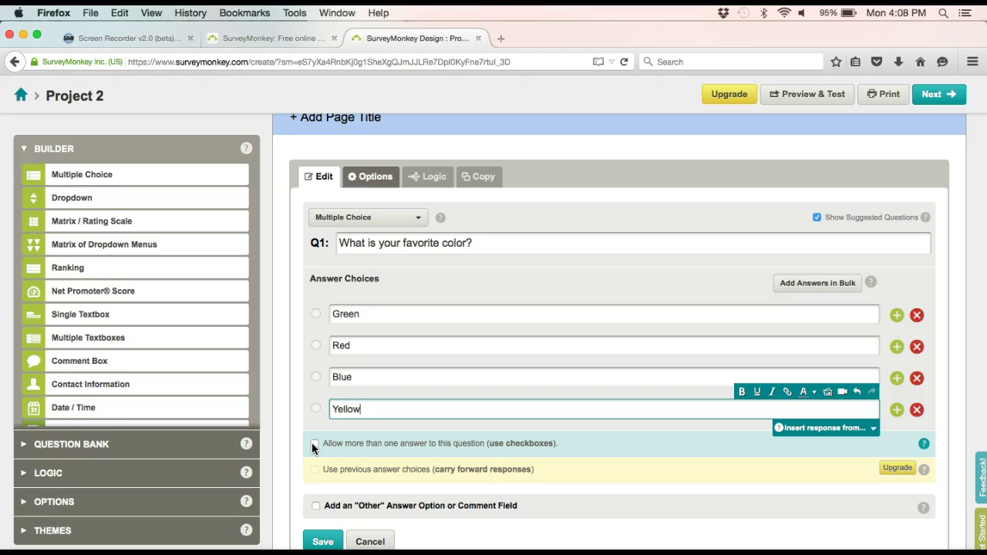
left_click(315, 506)
scroll(316, 503, "down", 1)
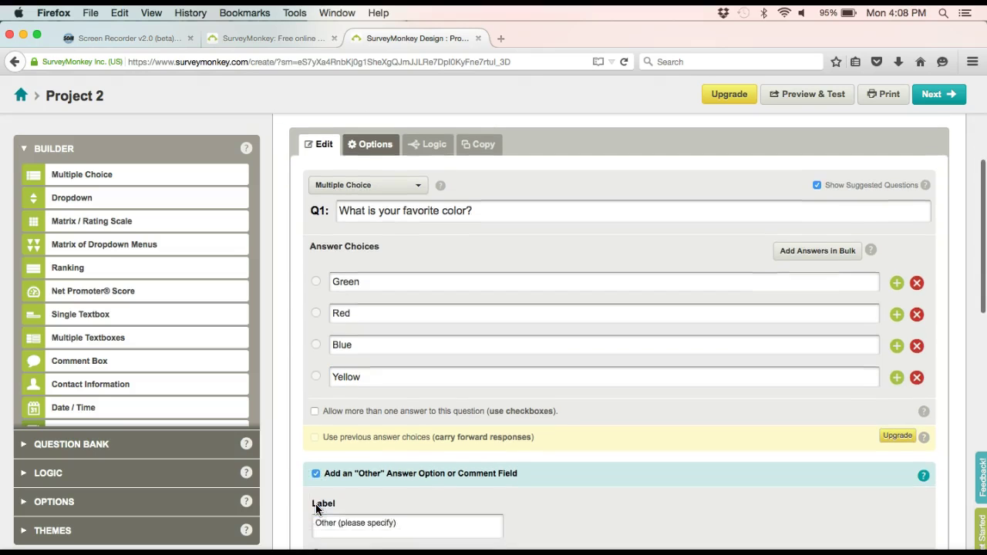
Step: Save the multiple choice question Q1 with its "Other (please specify)" option displayed as an answer choice
scroll(315, 502, "down", 5)
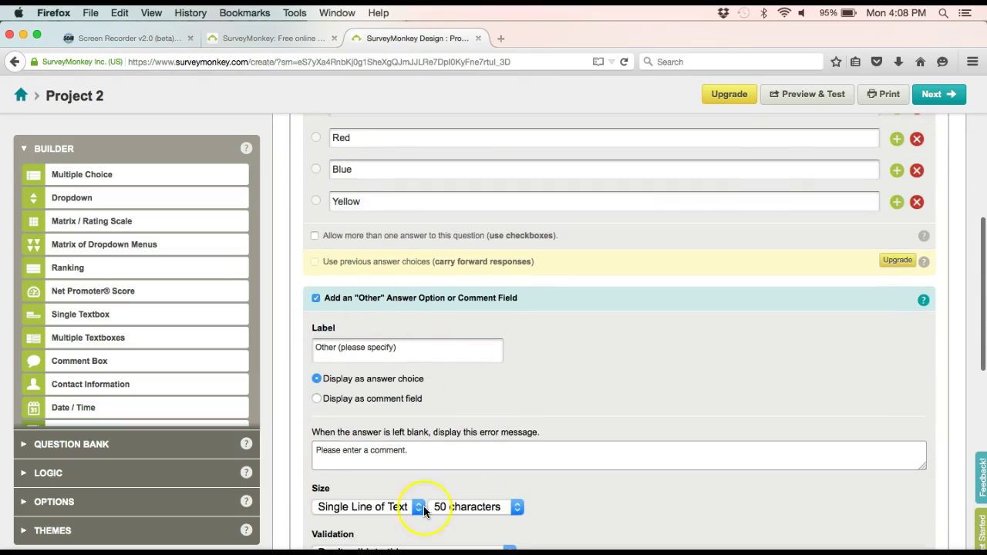
scroll(524, 486, "down", 3)
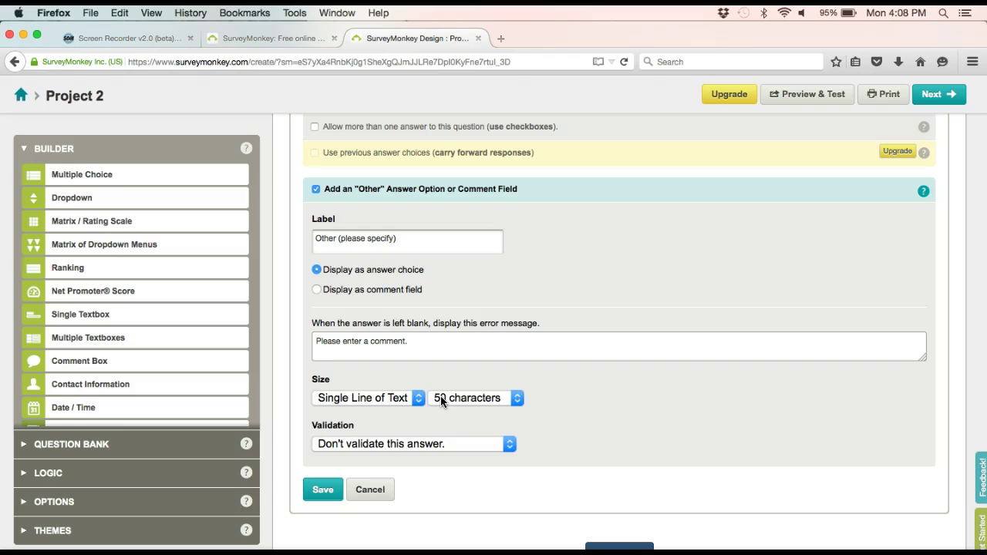
left_click(321, 491)
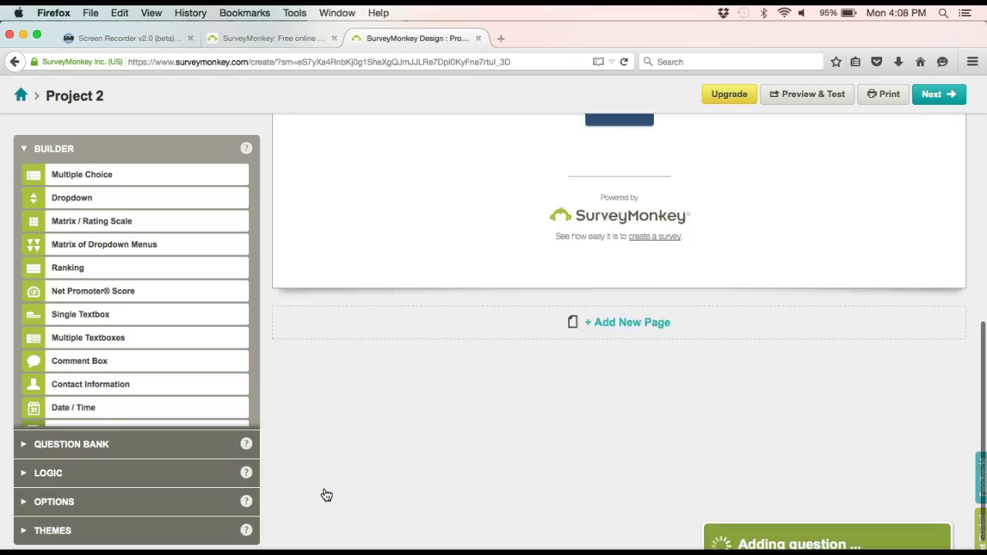
scroll(326, 492, "up", 3)
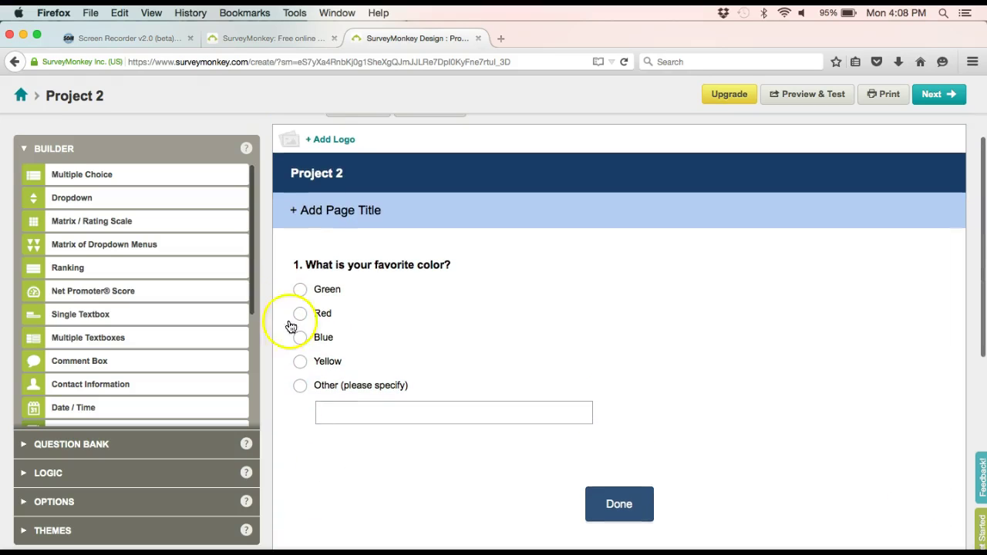
mouse_move(345, 208)
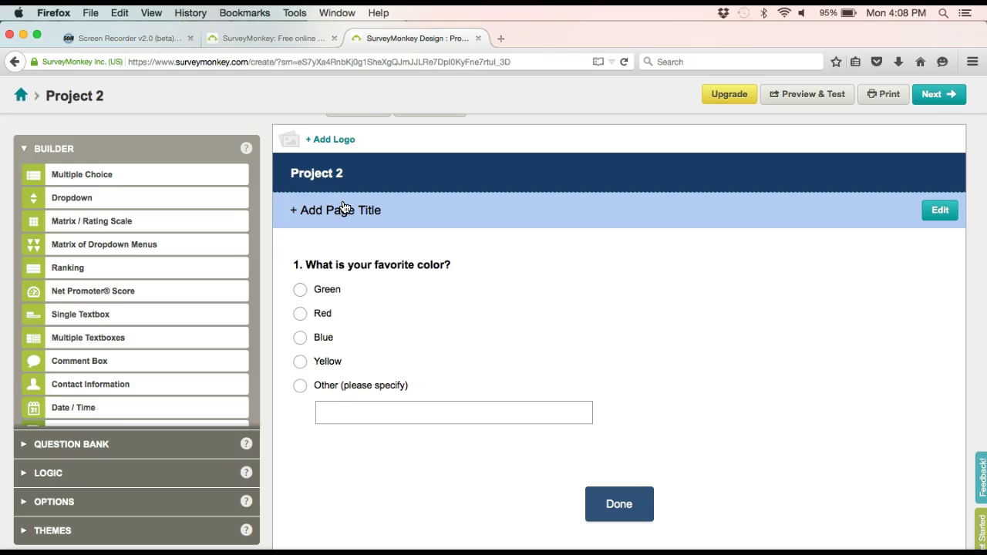
Step: Add a Dropdown question as Q2 with the question text "What is your favorite color?"
mouse_move(174, 202)
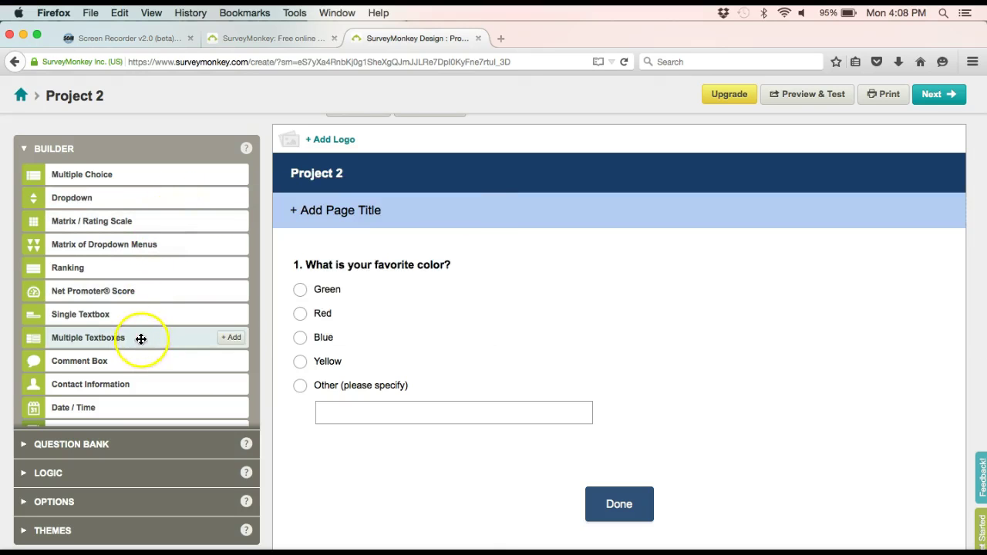
mouse_move(141, 317)
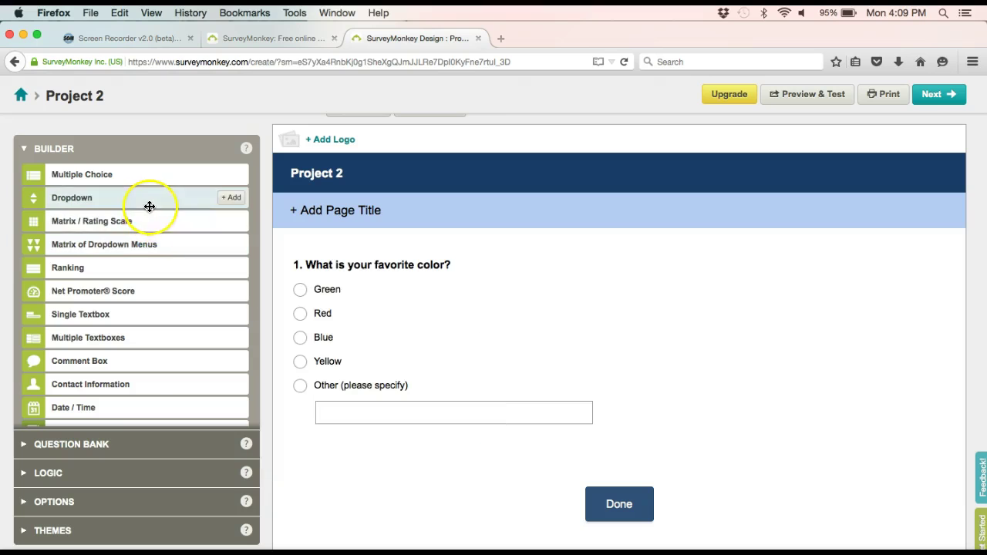
left_click(234, 199)
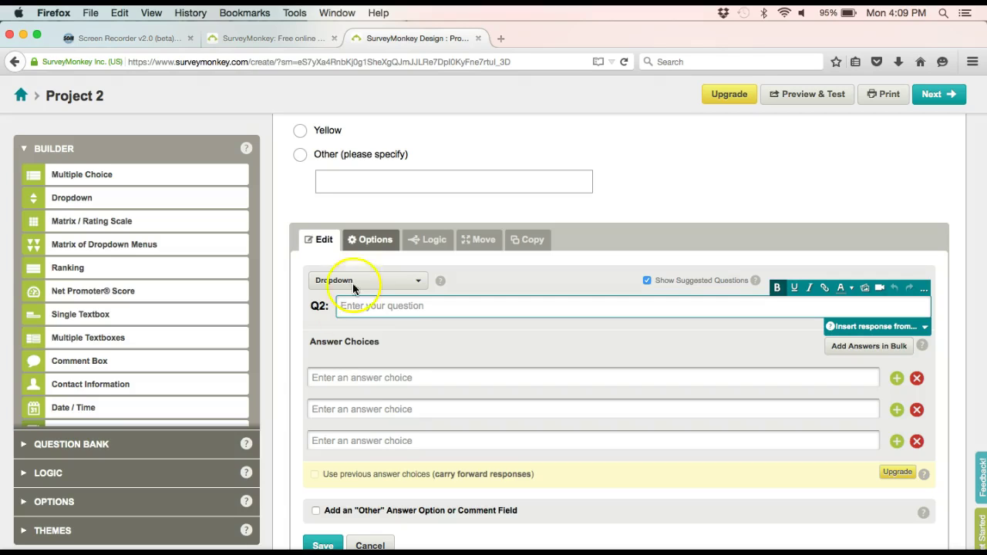
type("What is ")
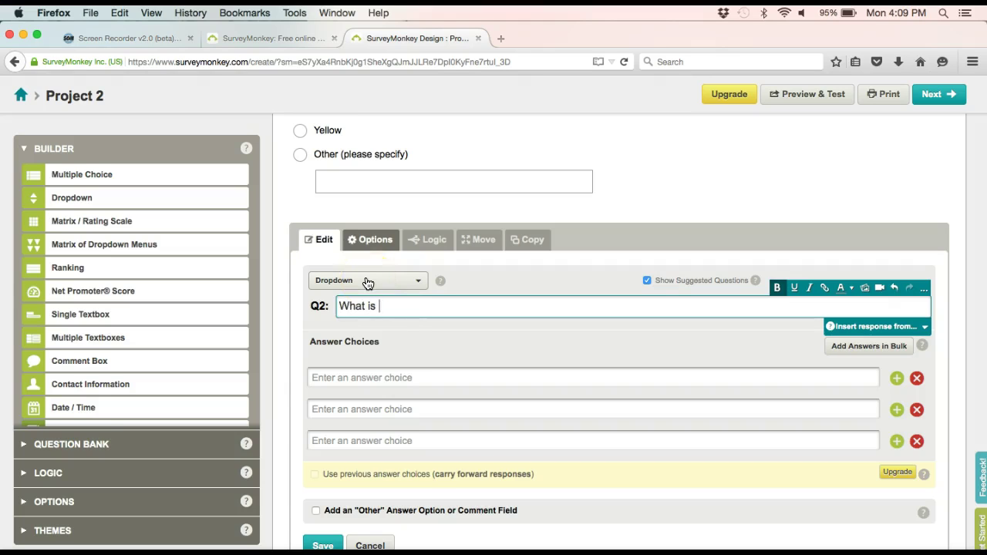
type("your favorite coloe")
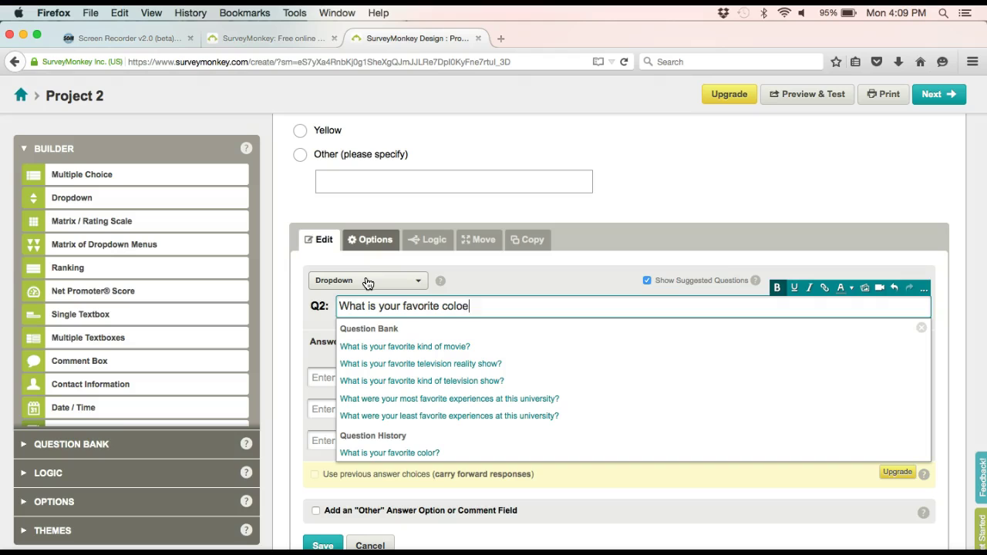
key("BackSpace")
type("r?")
Step: Enter Green, Blue and Red as the answer choices of the dropdown question and save it
left_click(315, 362)
left_click(335, 376)
type("Green")
left_click(339, 408)
type("Blue")
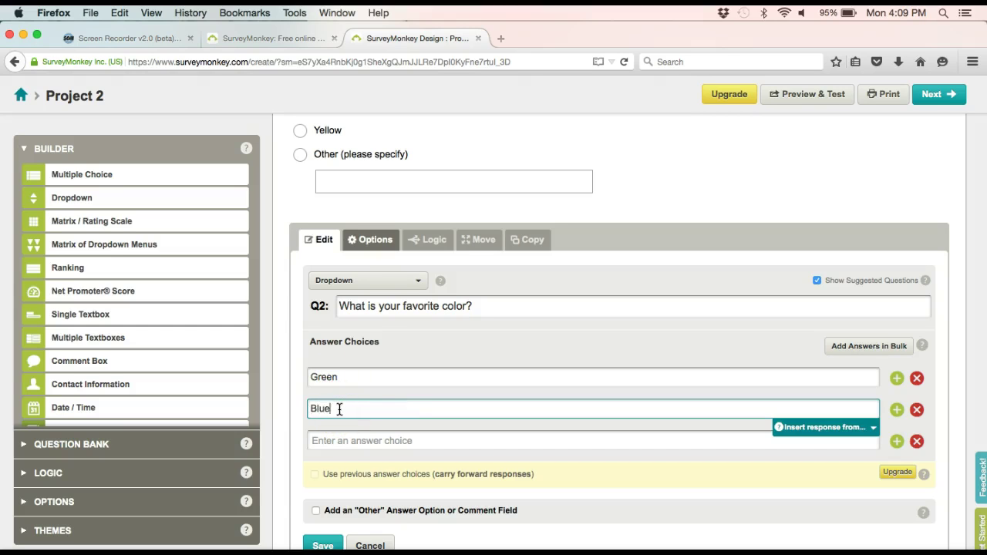
left_click(348, 436)
type("Red")
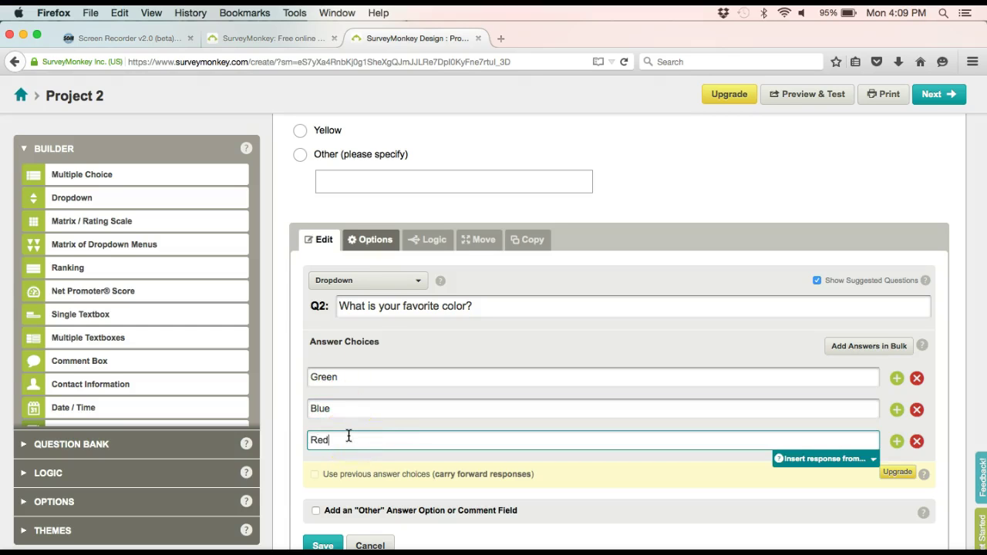
scroll(374, 451, "down", 2)
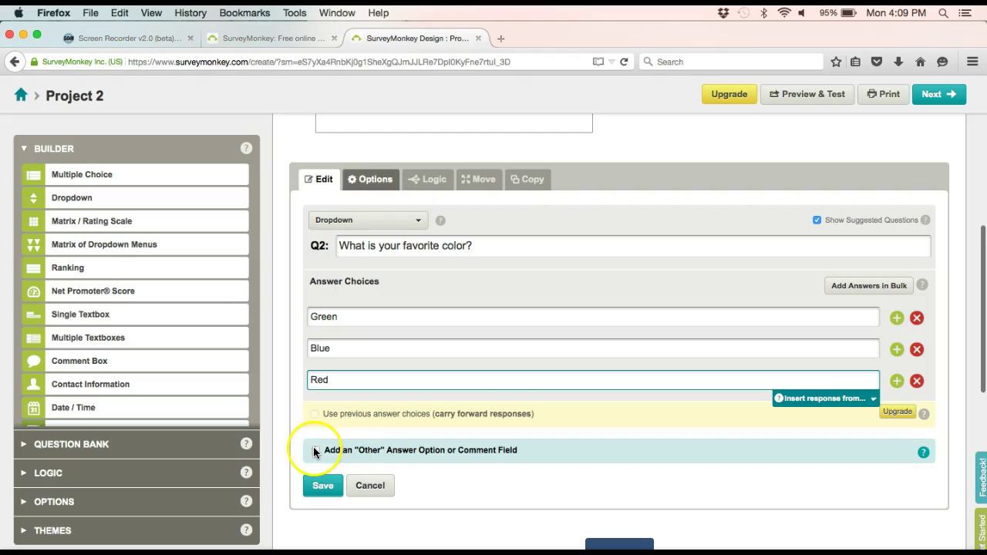
left_click(323, 485)
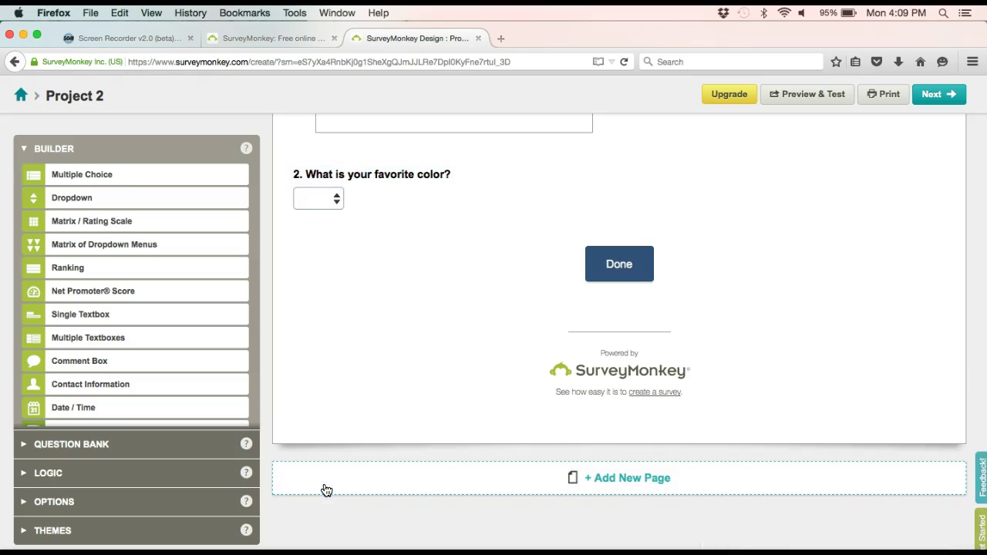
Step: Reopen the dropdown question Q2 to check its answer choices, and save it
scroll(326, 490, "up", 3)
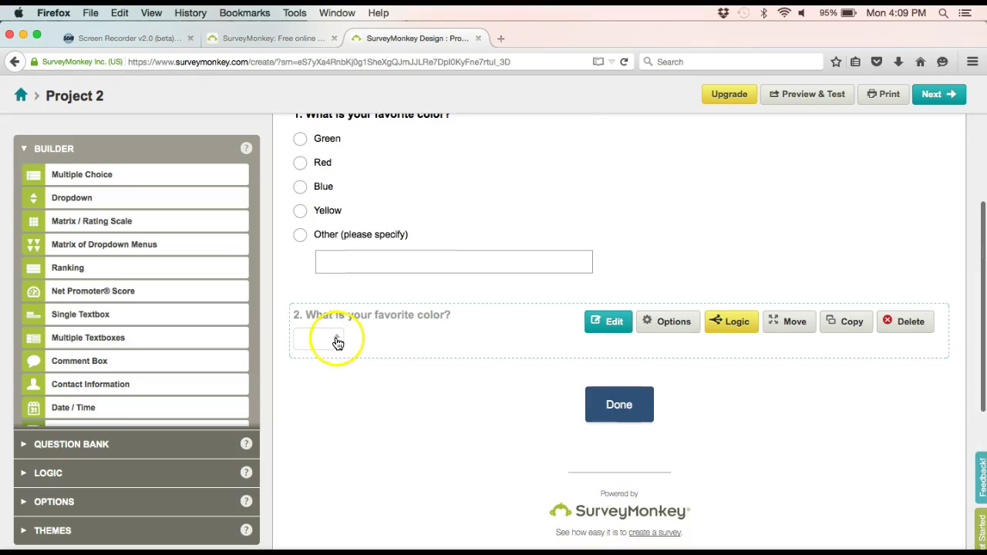
left_click(338, 343)
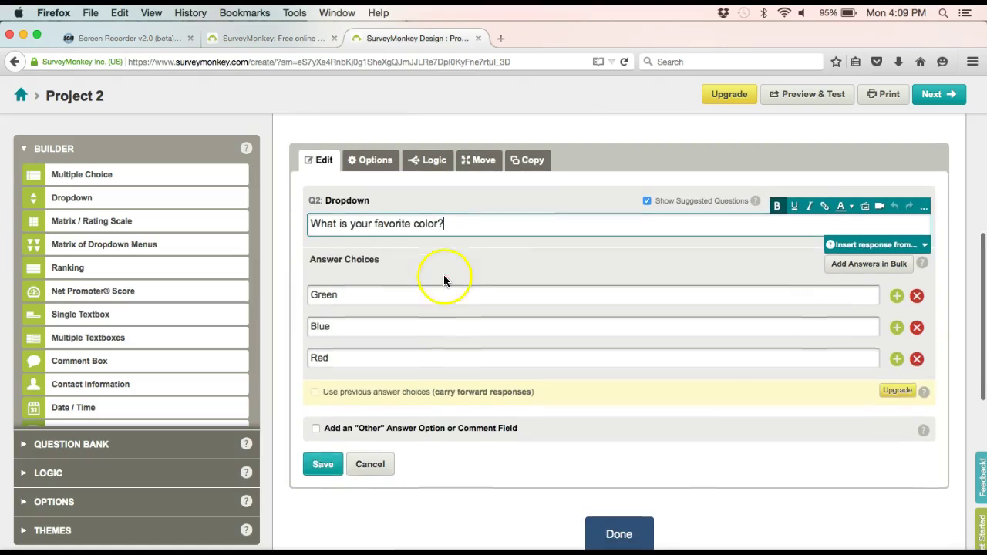
left_click(324, 464)
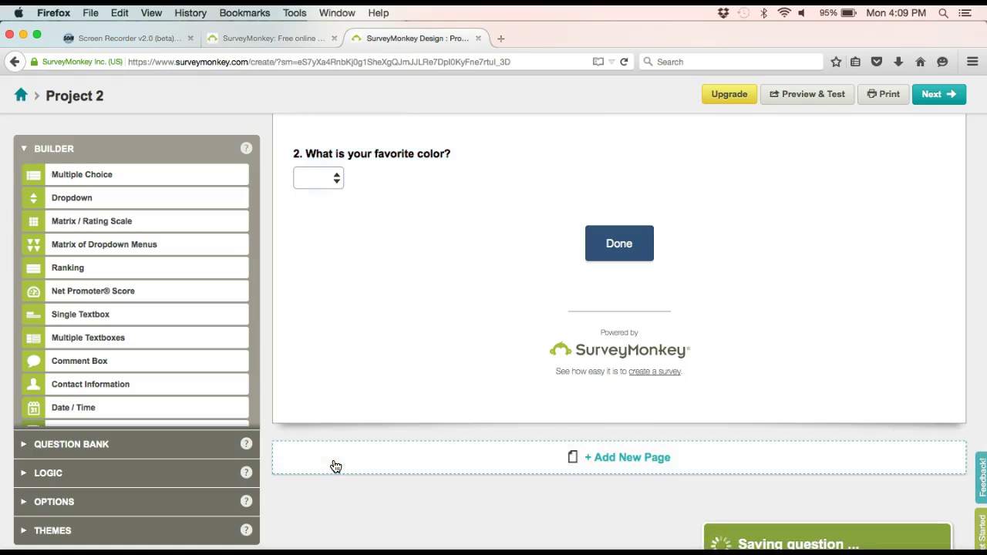
mouse_move(336, 185)
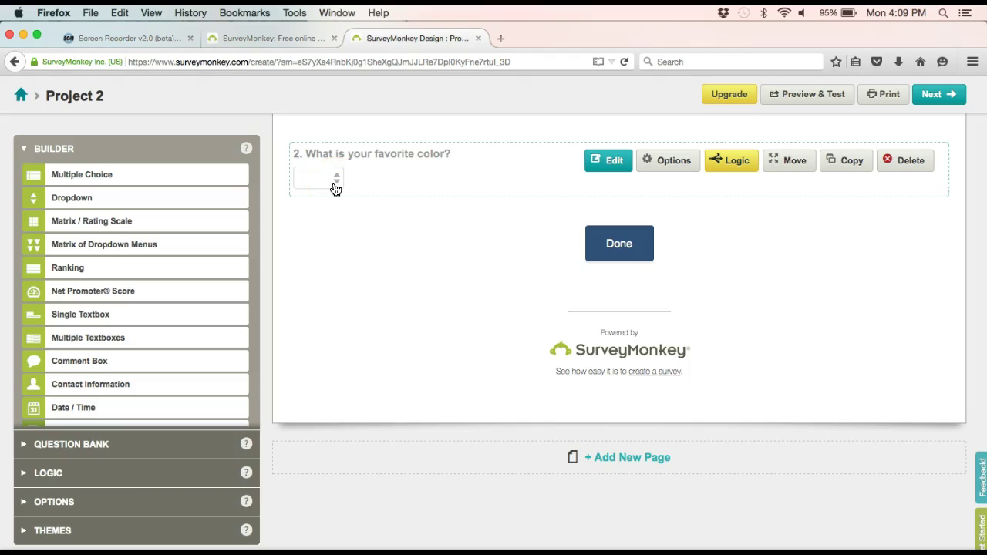
Step: Open the label settings of the survey's Done, Prev and Next buttons and save them
scroll(336, 189, "up", 5)
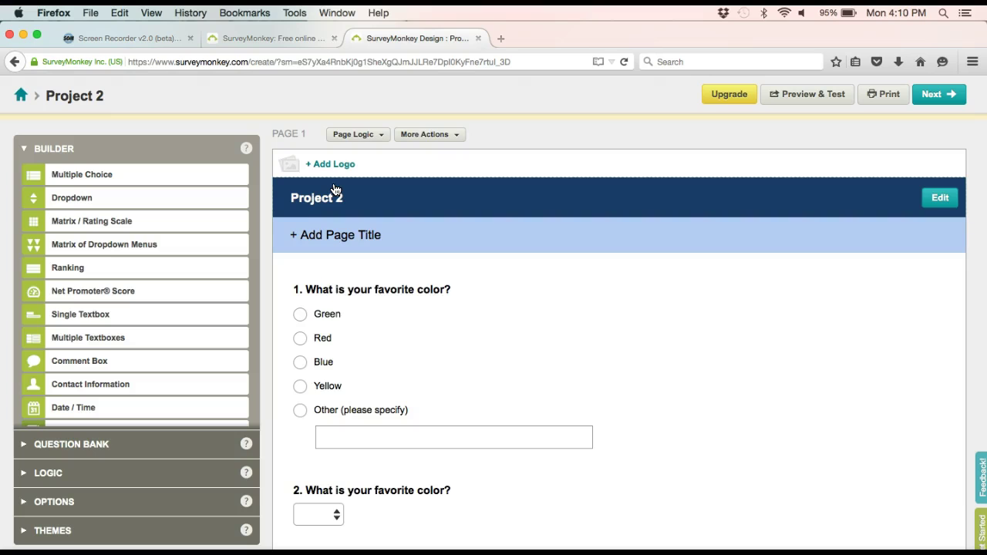
scroll(335, 190, "down", 5)
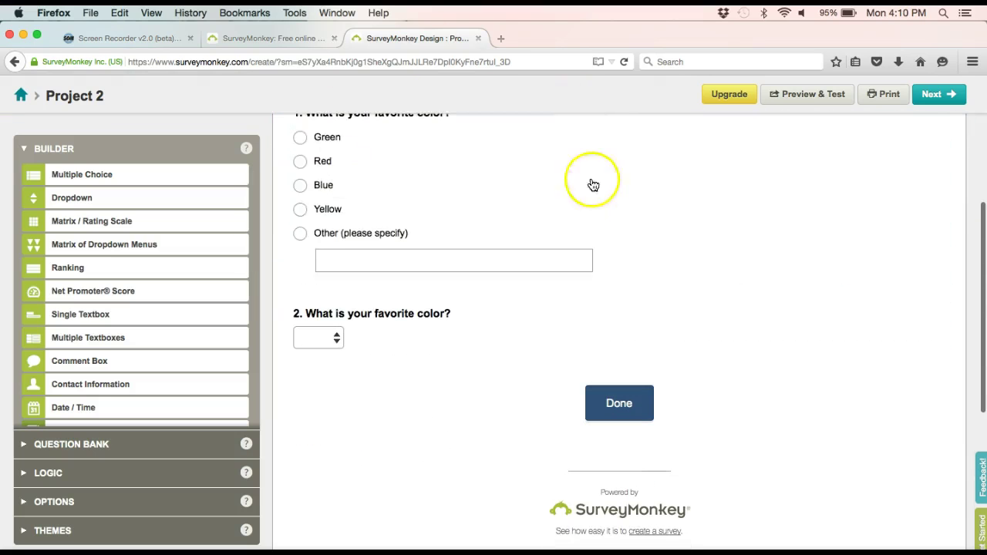
left_click(602, 405)
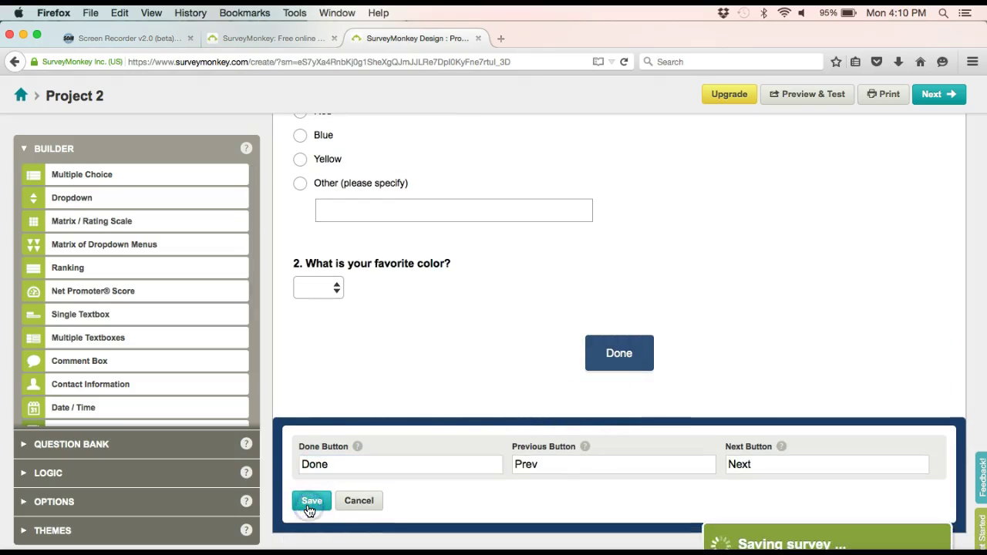
Step: Go to the list of all surveys and open the summary page of Project 2
scroll(310, 512, "up", 5)
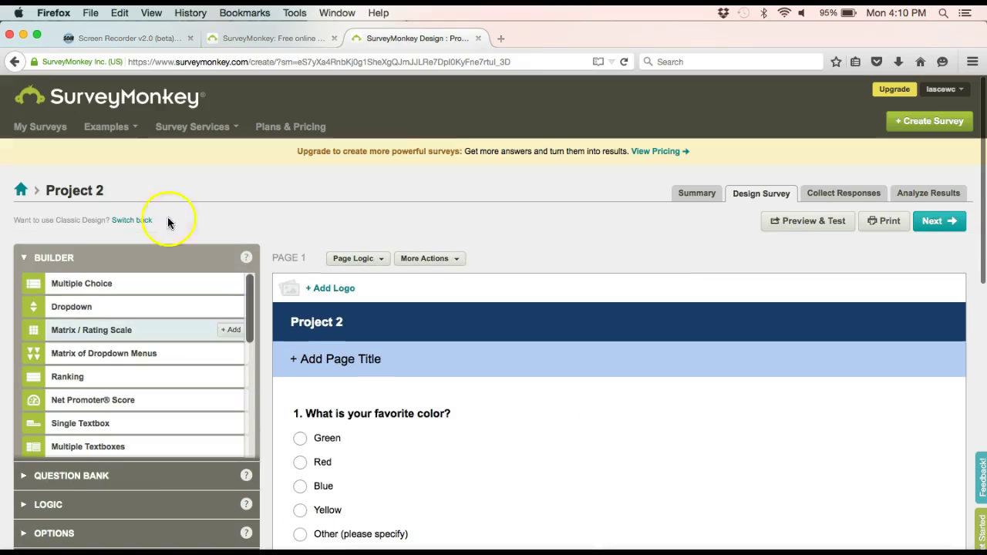
left_click(47, 131)
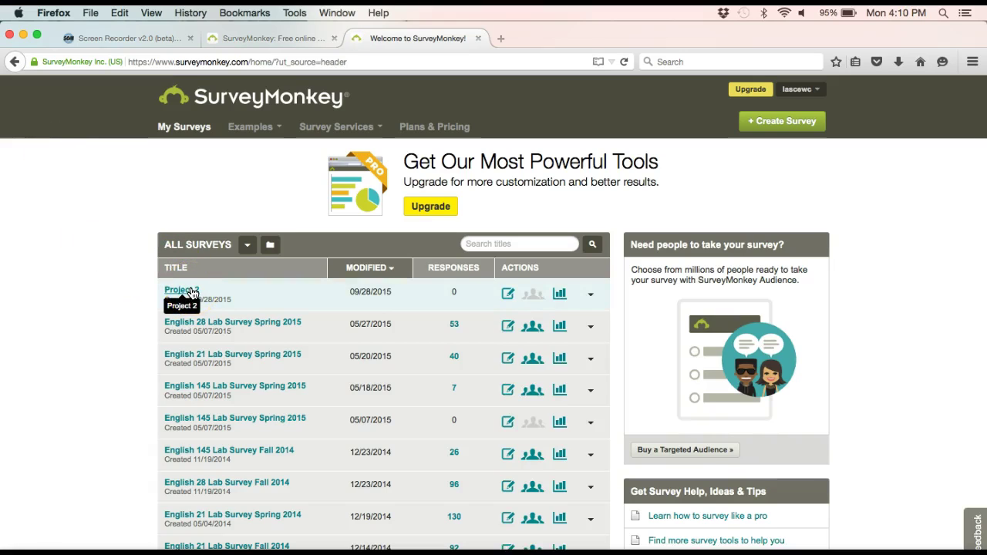
left_click(191, 292)
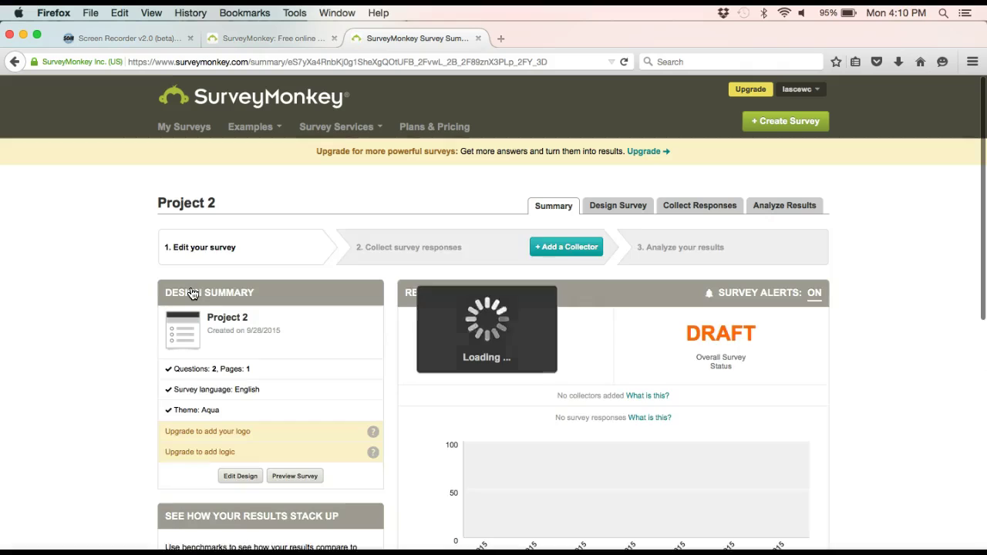
scroll(197, 278, "down", 3)
left_click(206, 260)
scroll(528, 239, "up", 2)
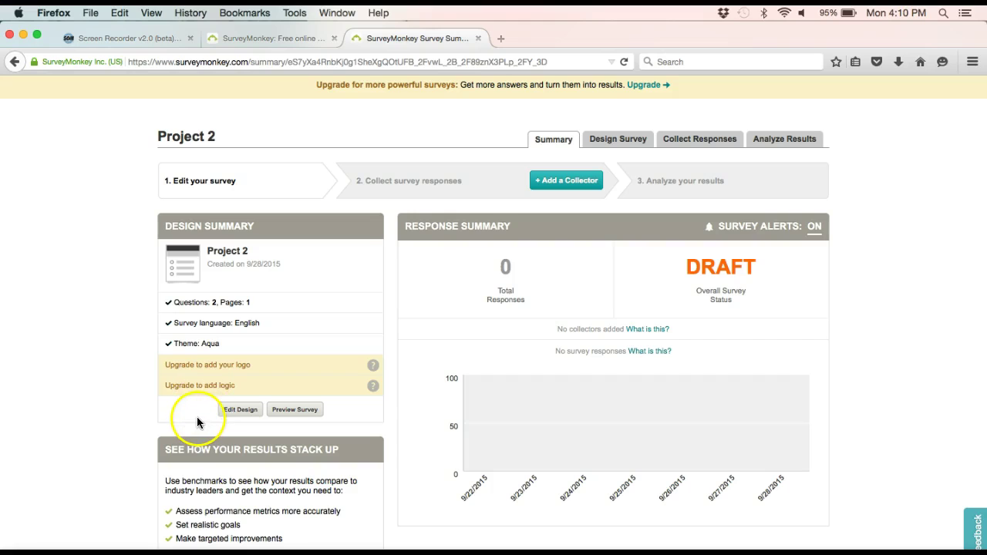
Step: Preview the Project 2 survey, answering question 1 with Blue, choosing an answer in question 2's dropdown, and finishing the survey
left_click(291, 410)
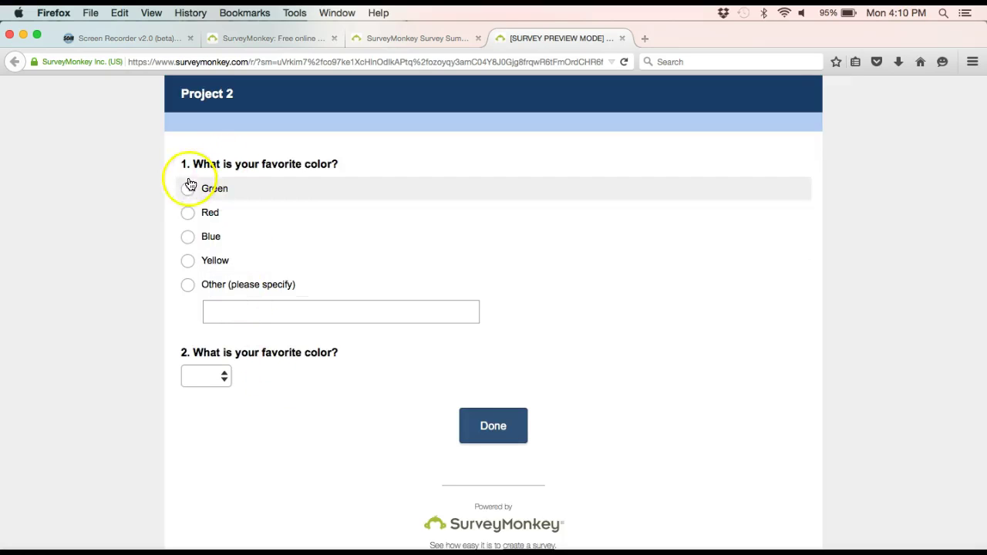
left_click(188, 236)
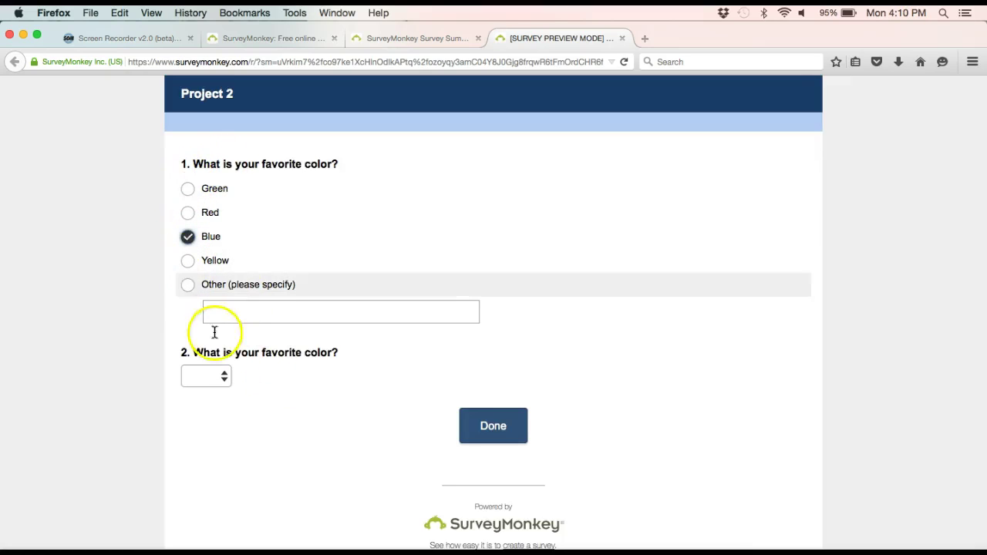
left_click_drag(221, 375, 190, 431)
left_click(498, 433)
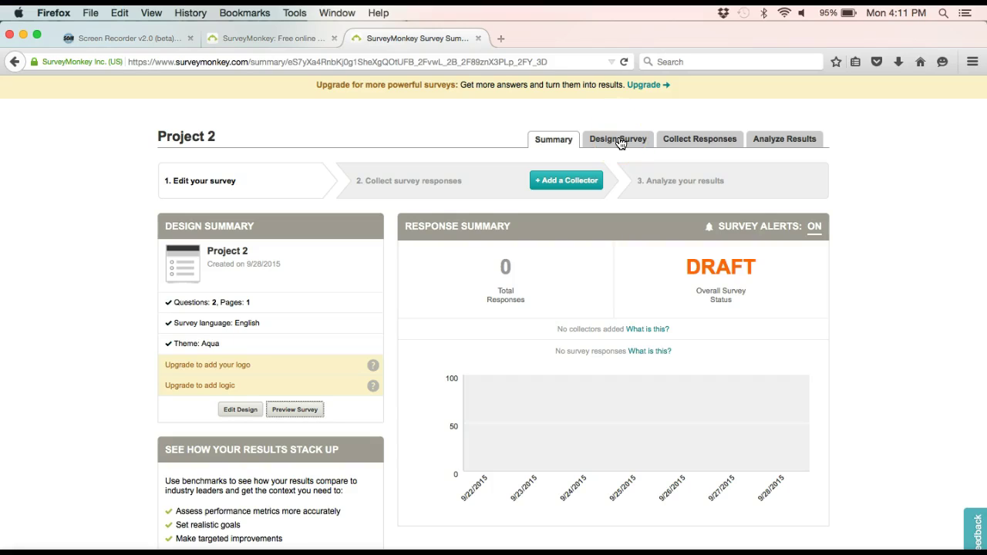
Step: Create a Web Link collector for Project 2 and copy its survey link
left_click(717, 143)
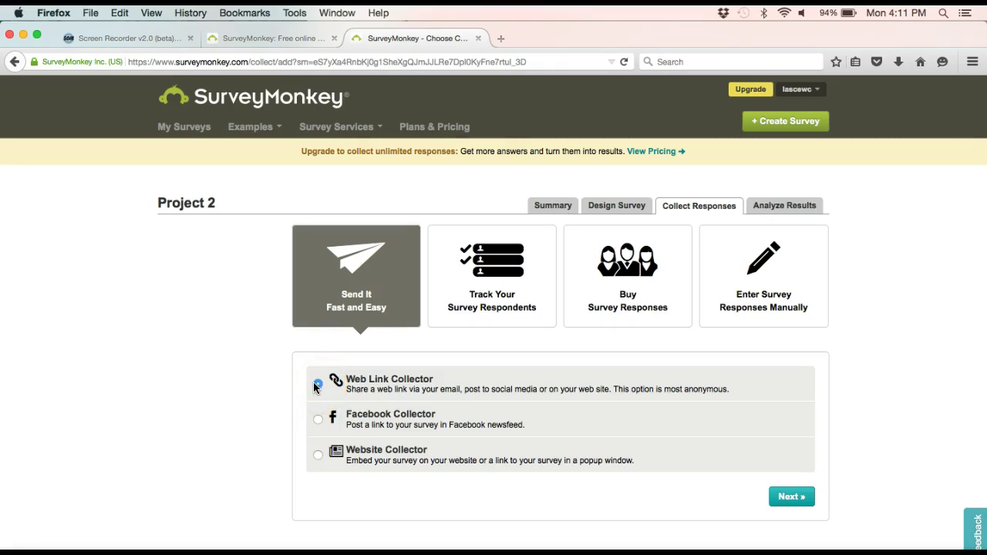
left_click(791, 497)
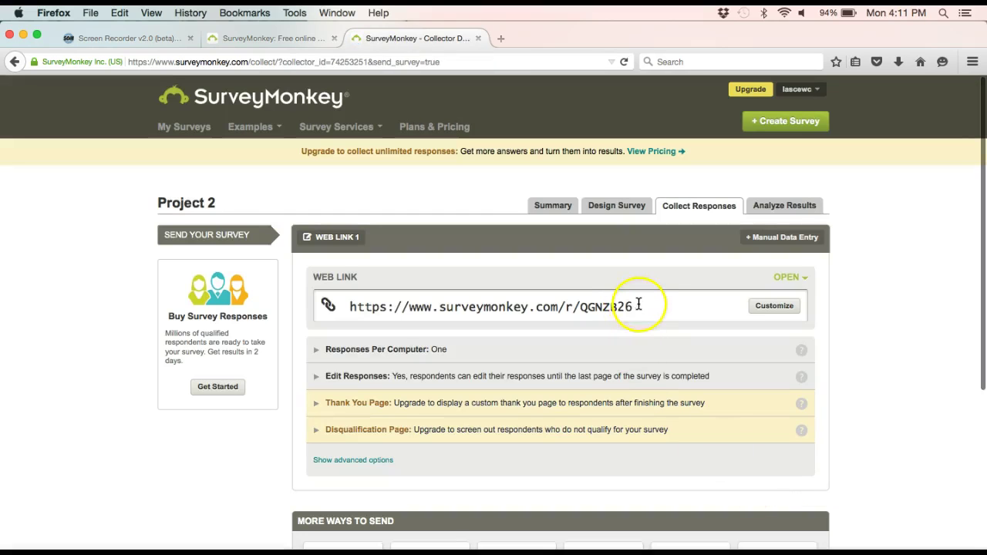
left_click_drag(639, 305, 328, 304)
key("super+c")
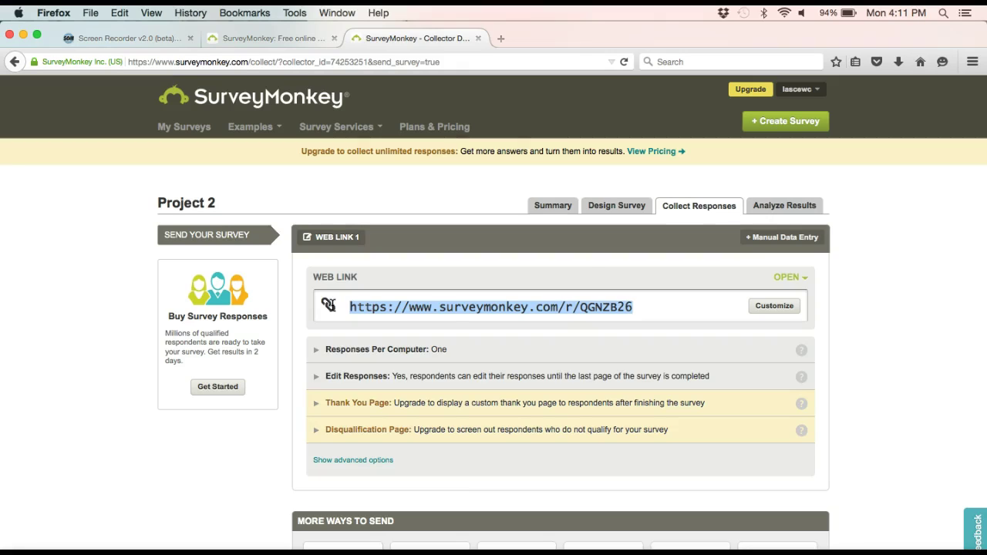
Step: View the results analysis of Project 2 and of the English 28 Lab Survey Spring 2015
left_click(796, 205)
left_click(794, 205)
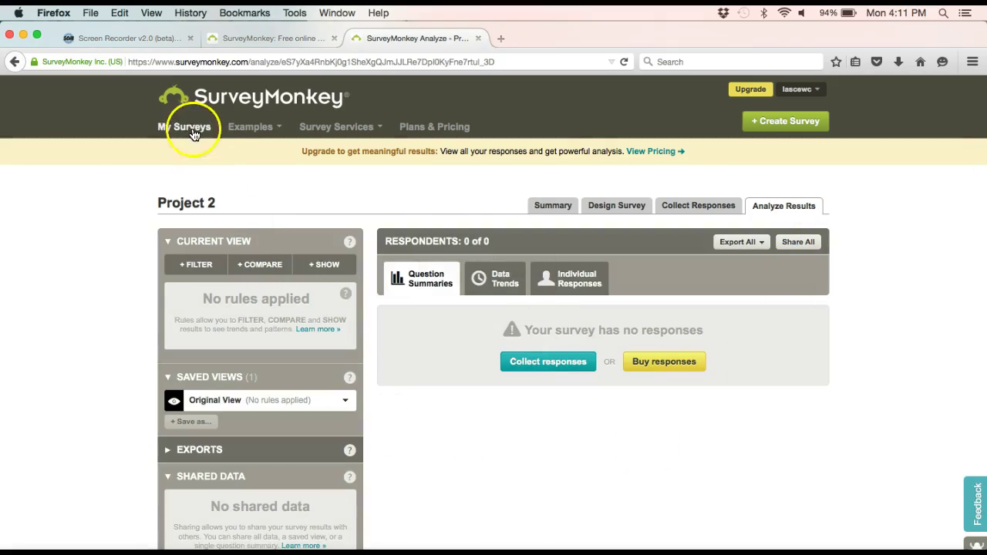
left_click(193, 129)
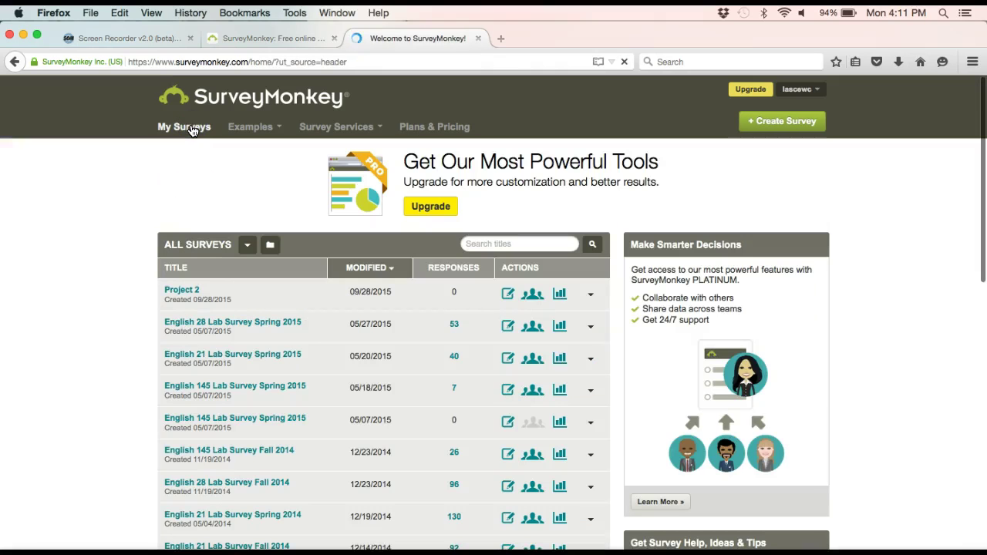
left_click(207, 328)
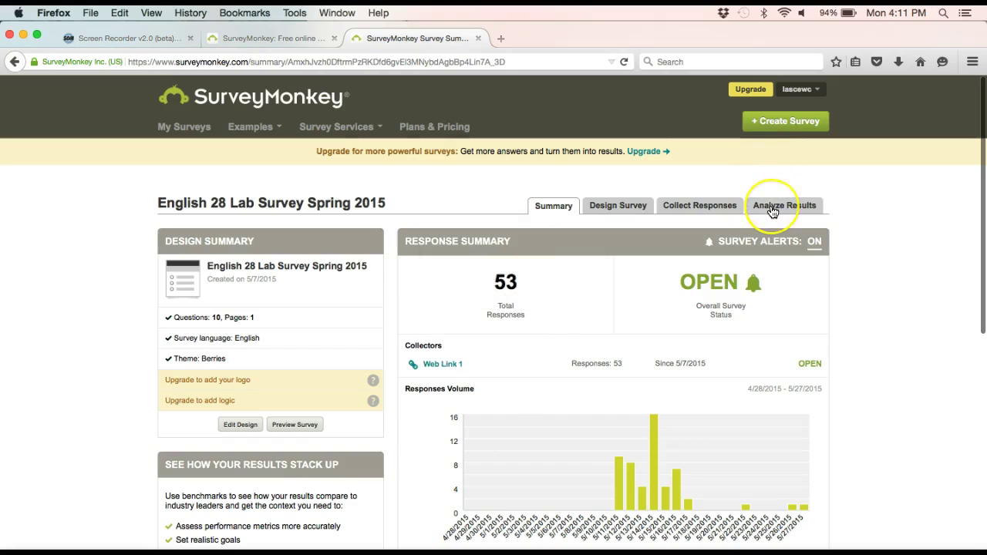
left_click(772, 212)
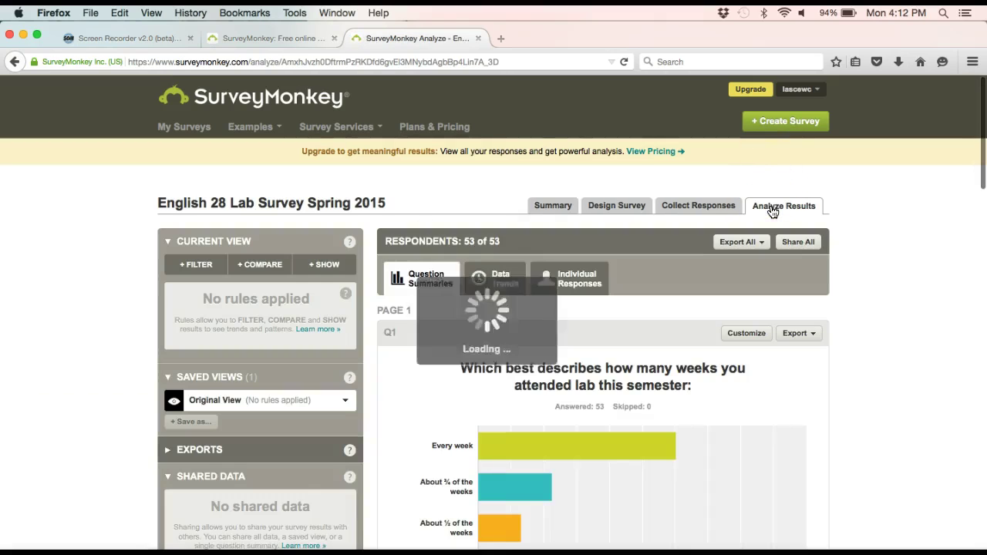
Step: Examine the question summary charts and response tables of the English 28 Lab Survey Spring 2015, checking individual bars for Q1 and Q3
scroll(973, 268, "down", 3)
scroll(973, 268, "down", 2)
mouse_move(505, 247)
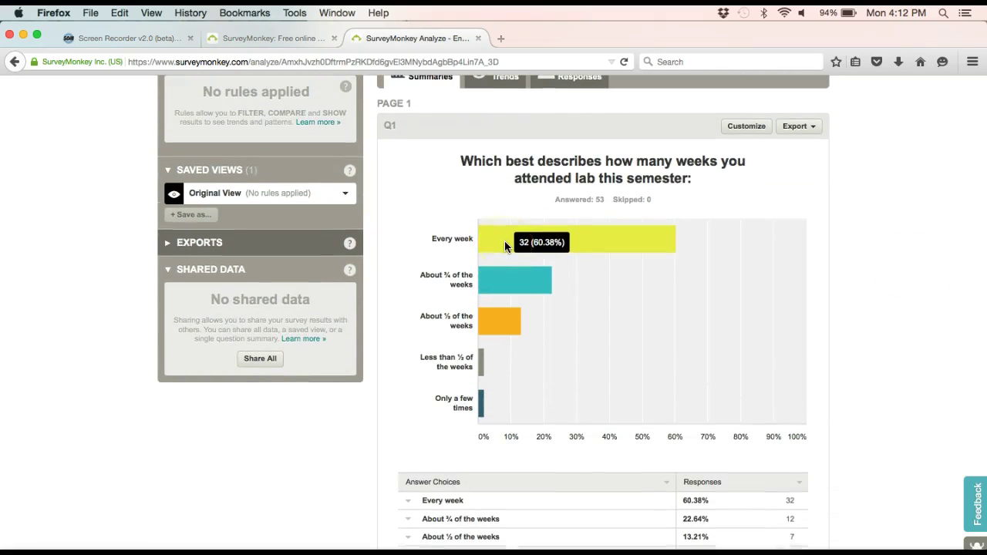
mouse_move(507, 285)
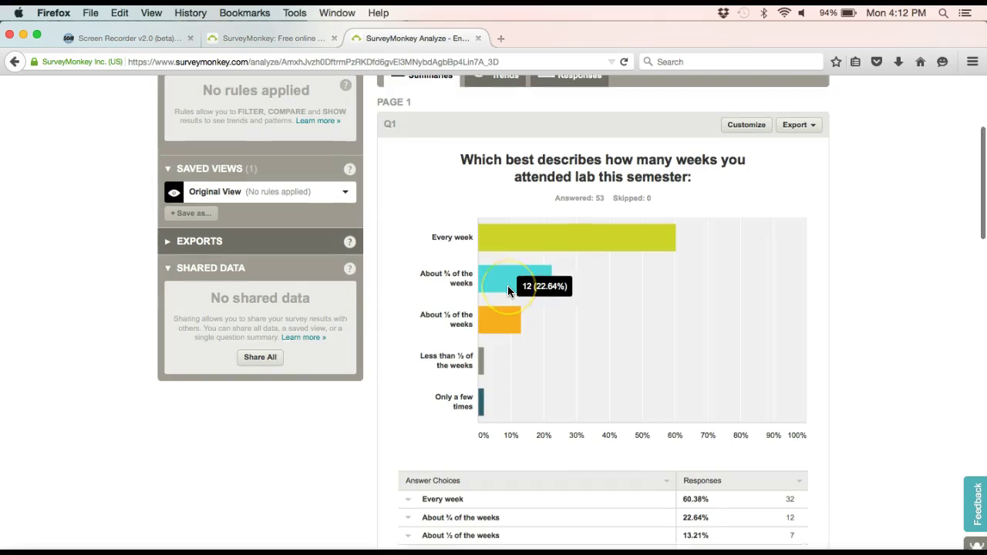
scroll(507, 290, "down", 4)
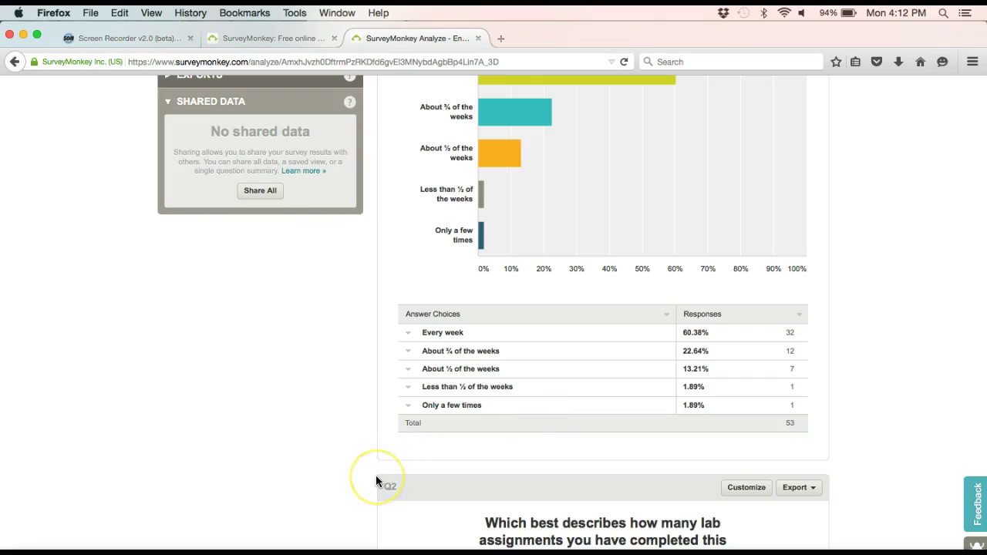
scroll(376, 480, "down", 10)
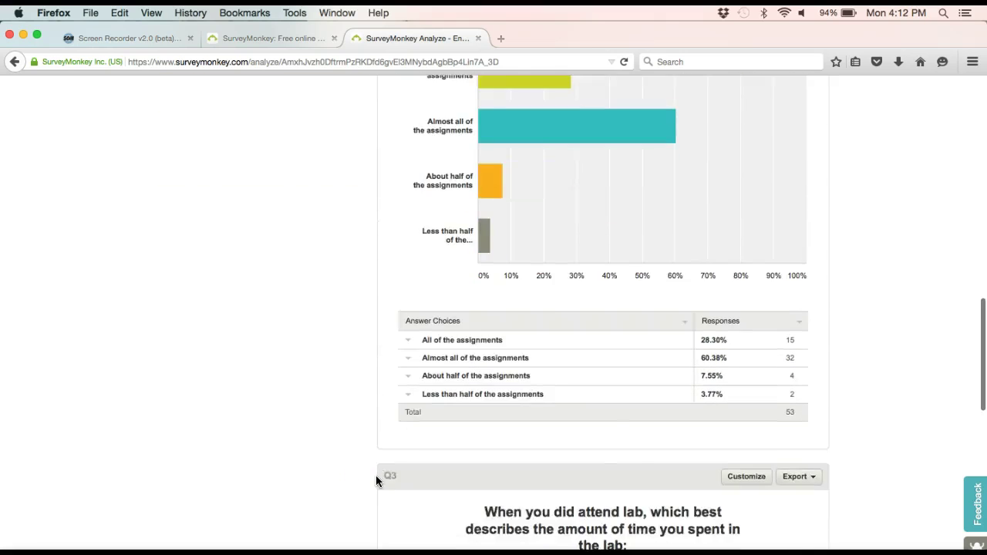
scroll(376, 480, "down", 5)
mouse_move(542, 265)
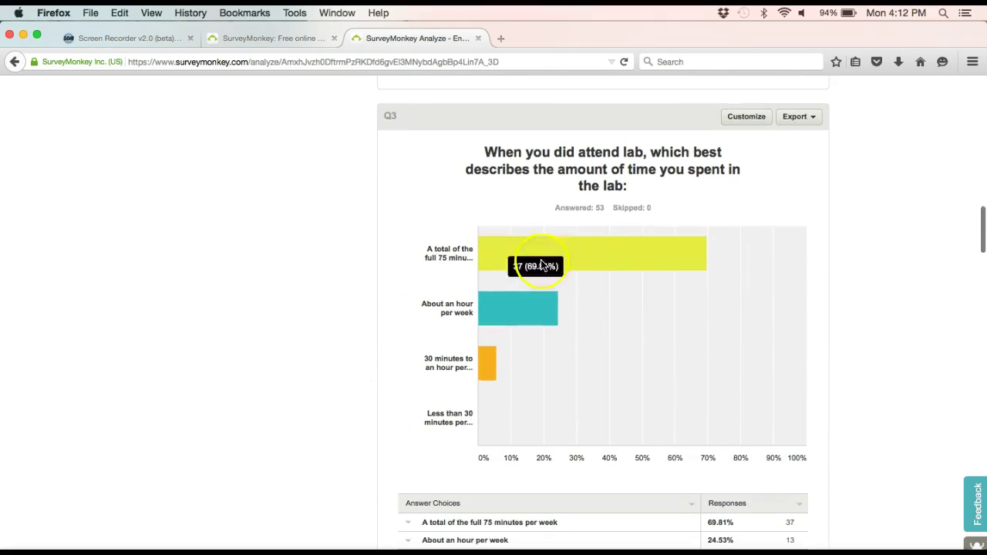
scroll(334, 302, "down", 1)
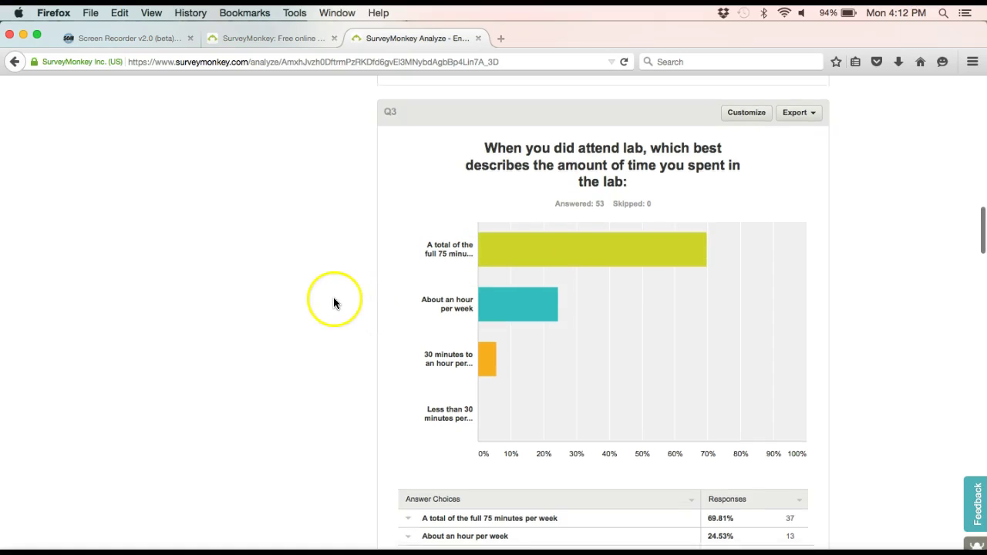
scroll(386, 269, "down", 8)
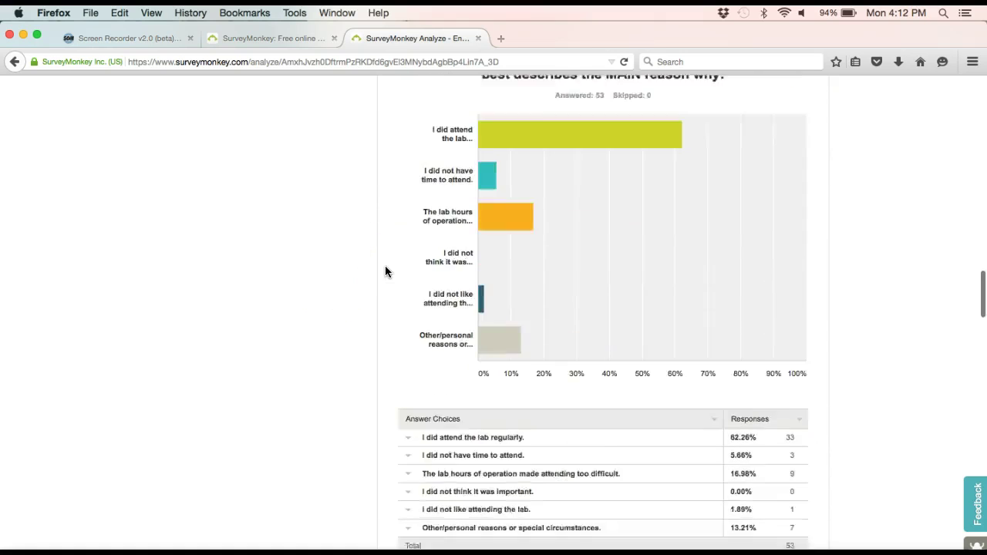
scroll(385, 267, "down", 15)
scroll(385, 271, "down", 15)
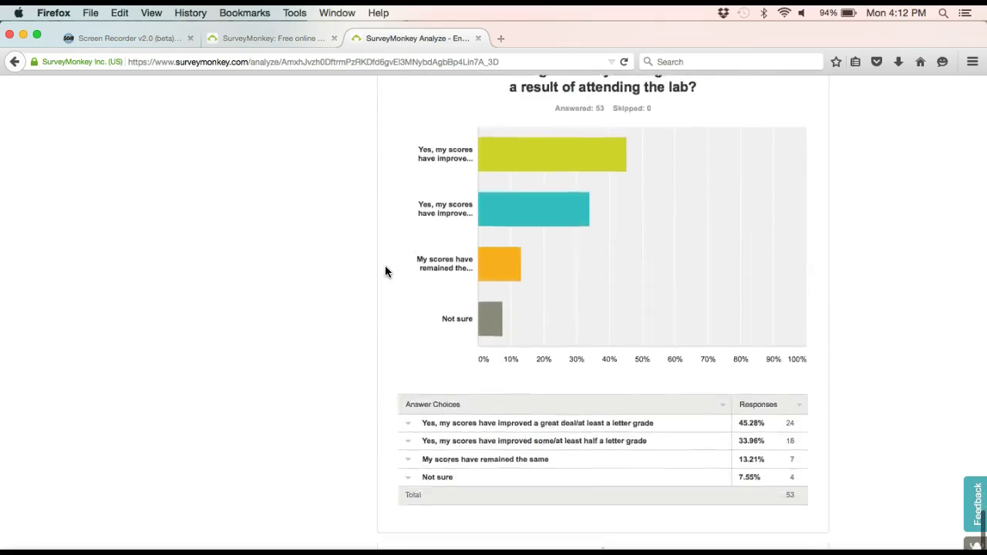
Step: Read through the written responses to open-ended question Q9 about lab suggestions and hours, and return to the start of the results
scroll(386, 270, "down", 10)
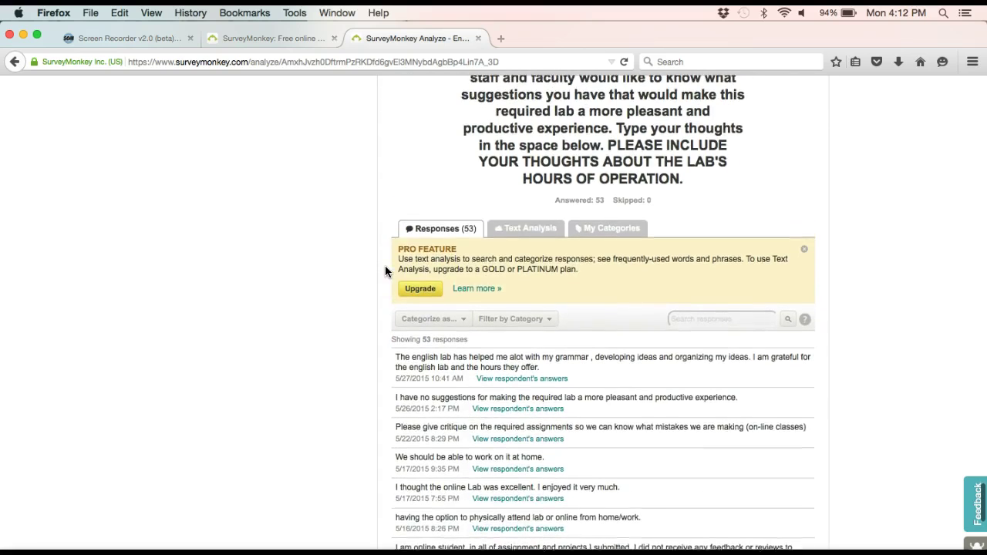
scroll(585, 139, "up", 3)
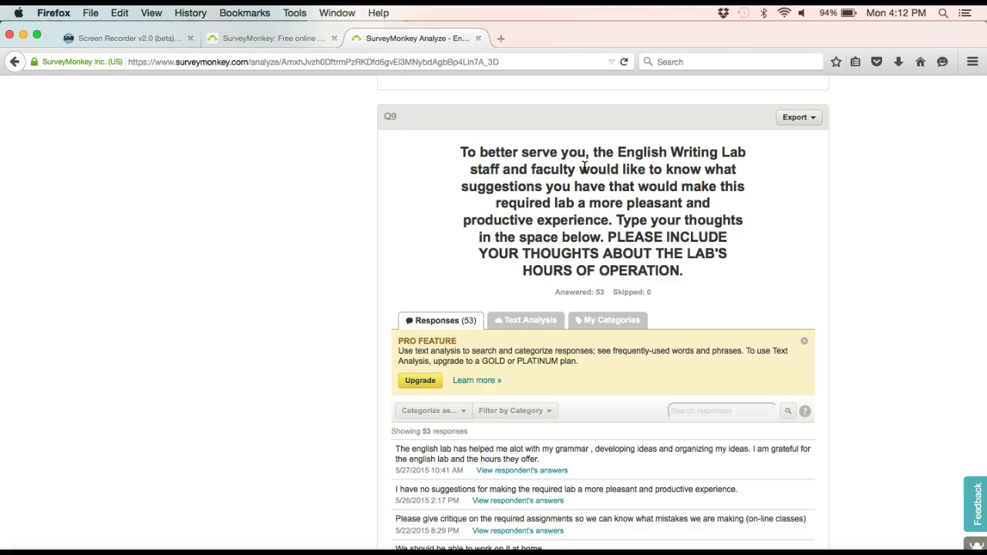
scroll(584, 167, "down", 3)
scroll(421, 424, "down", 2)
scroll(439, 399, "down", 15)
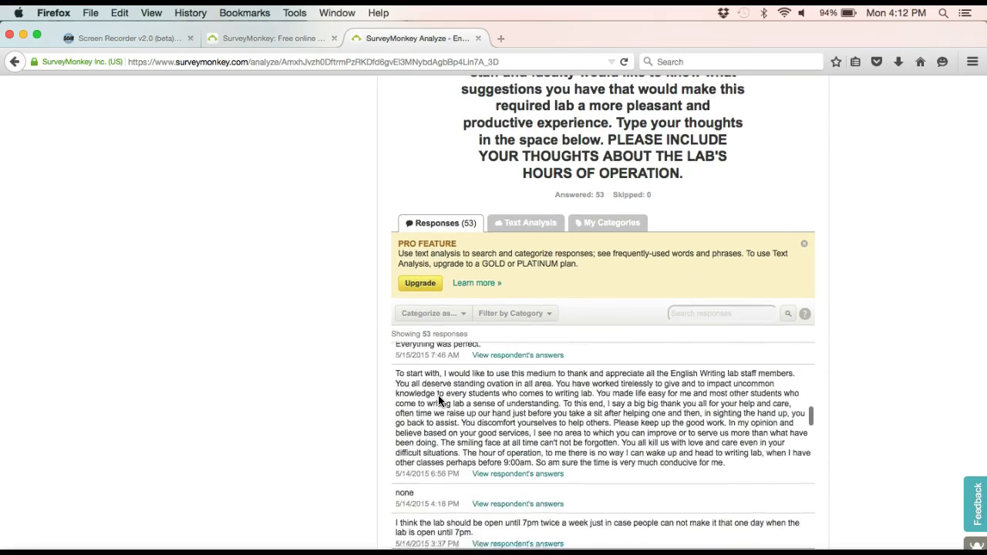
scroll(438, 397, "down", 12)
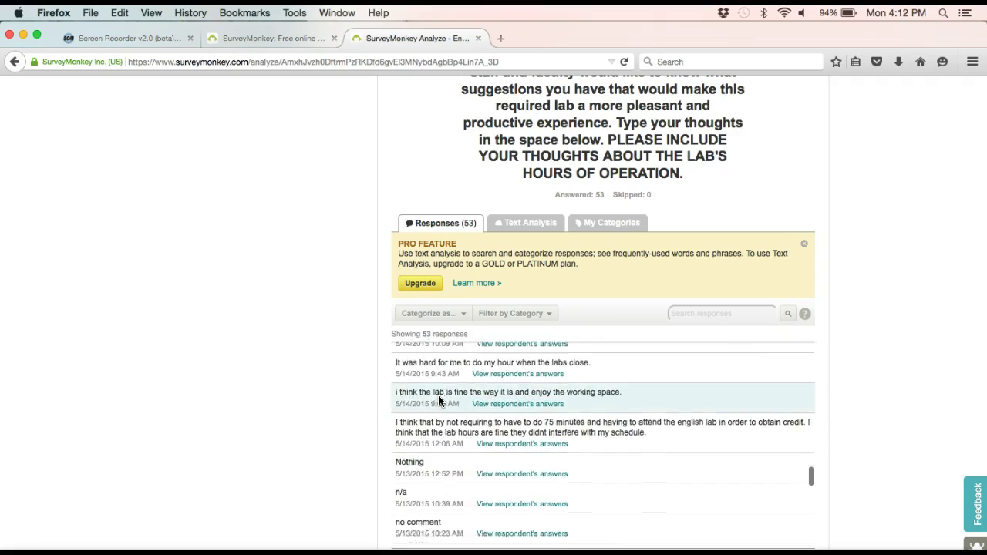
scroll(438, 397, "down", 8)
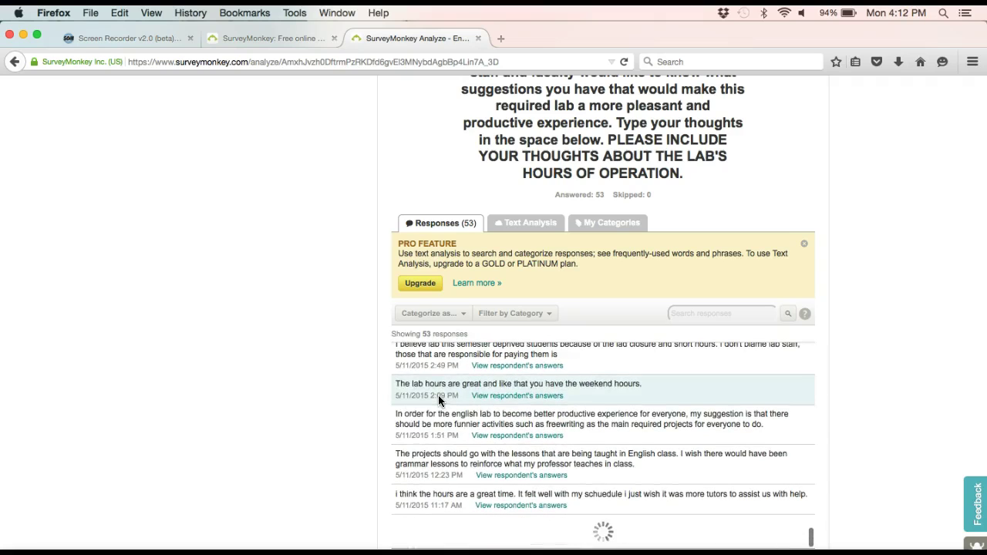
scroll(248, 443, "up", 20)
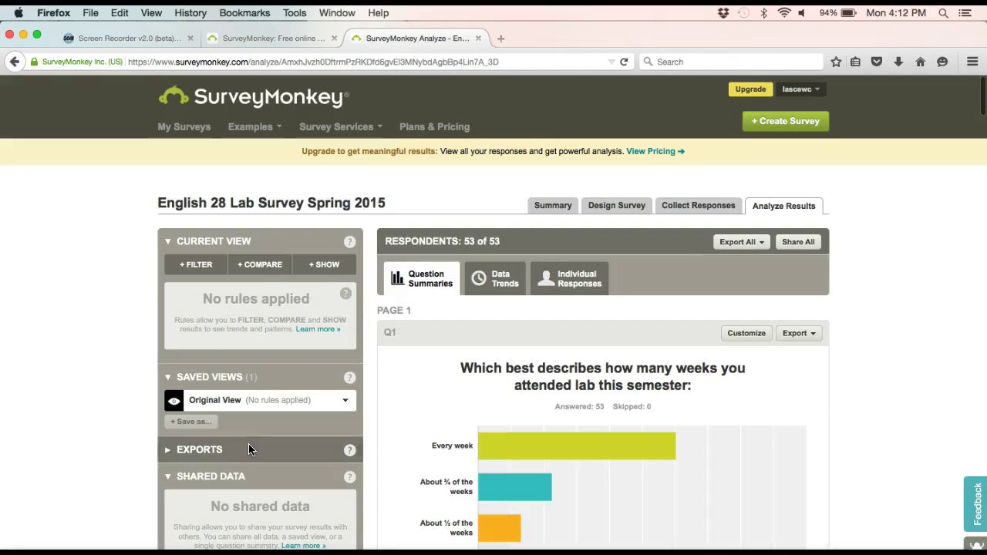
Step: Review the English 28 Lab Survey's summary, design and Web Link 1 collector pages, and return to its results analysis
left_click(542, 207)
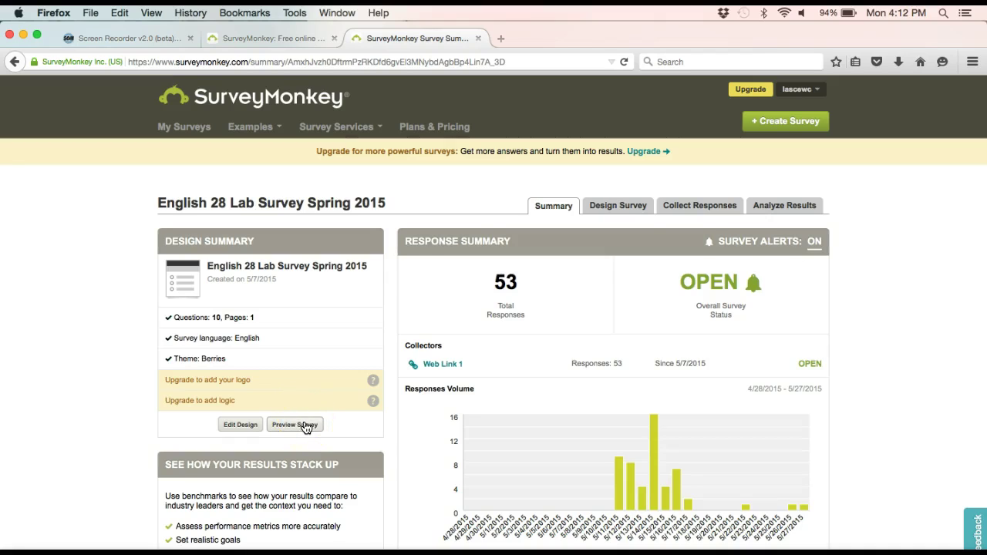
left_click(639, 210)
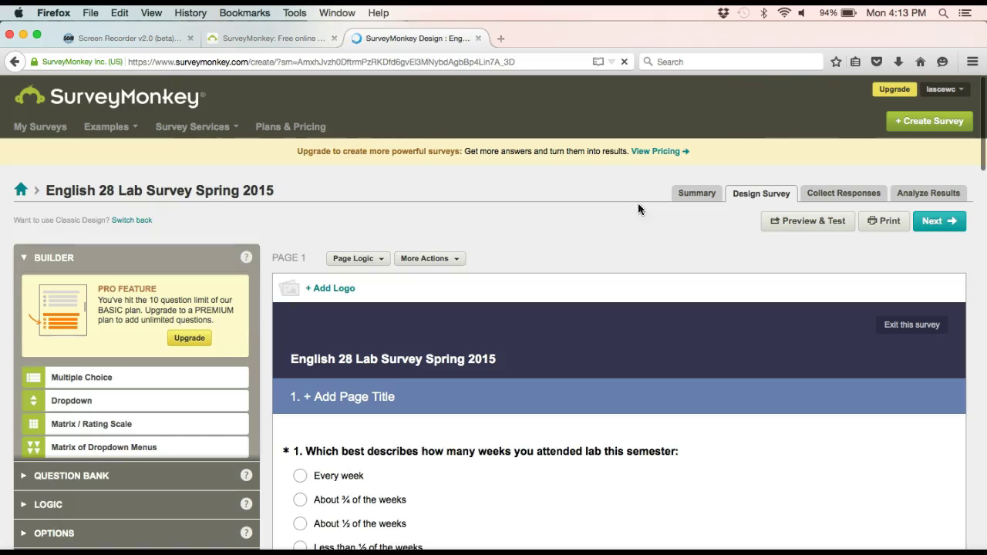
left_click(851, 193)
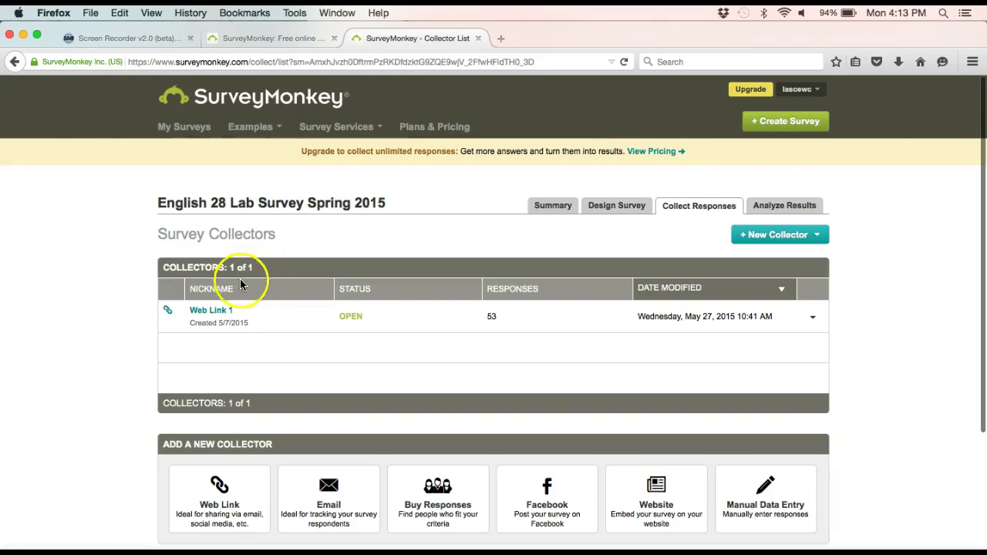
left_click(223, 312)
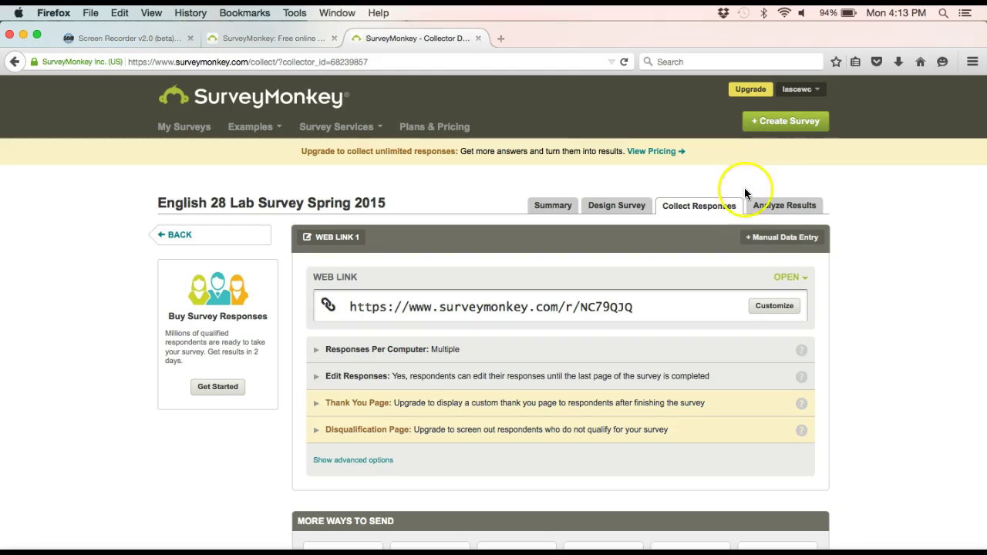
left_click(761, 210)
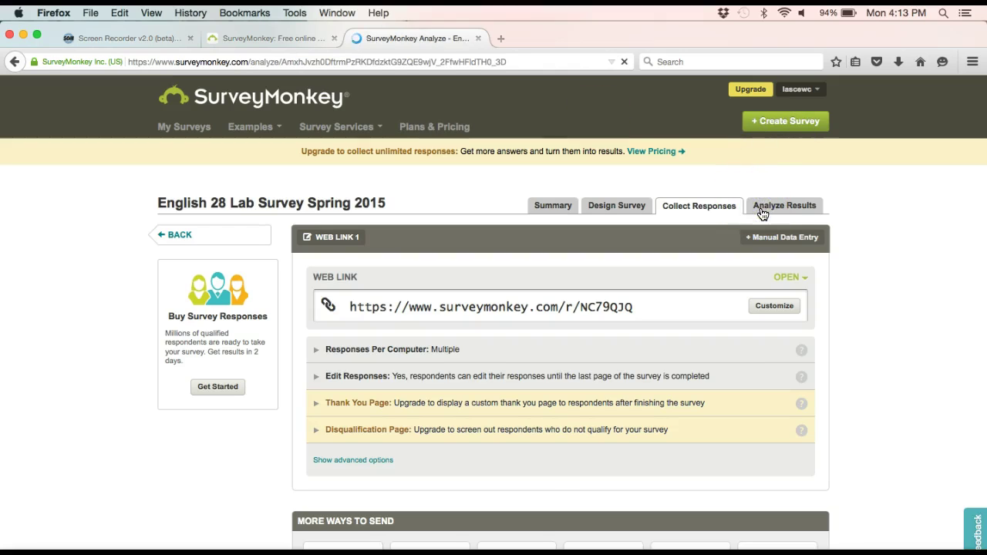